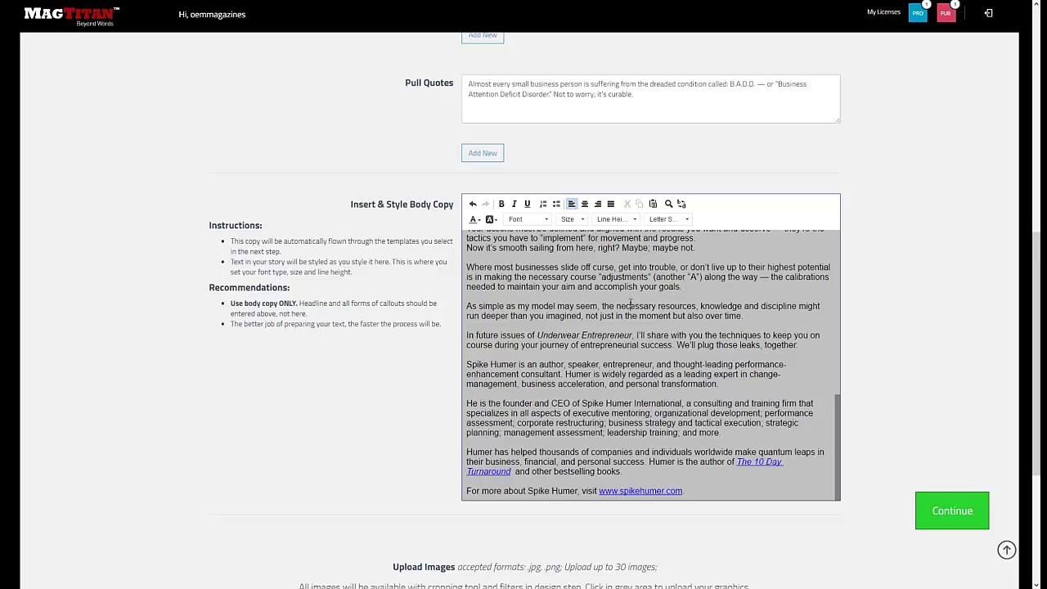
# Step: Upload the seven article images below the body copy and continue to the design step
pyautogui.scroll(2, 716, 336)
pyautogui.scroll(5, 687, 343)
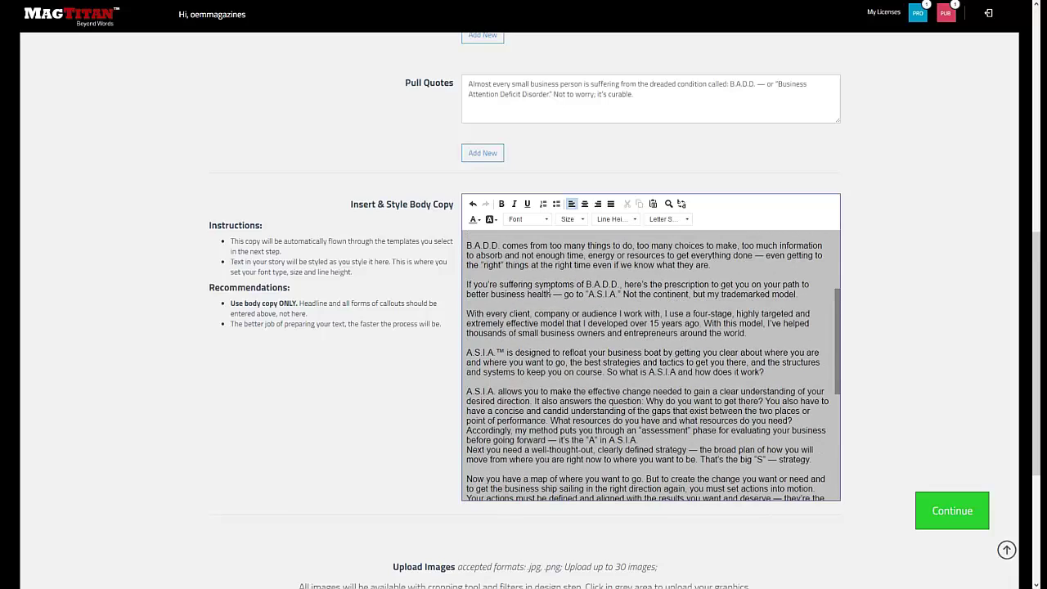
pyautogui.scroll(-4, 628, 323)
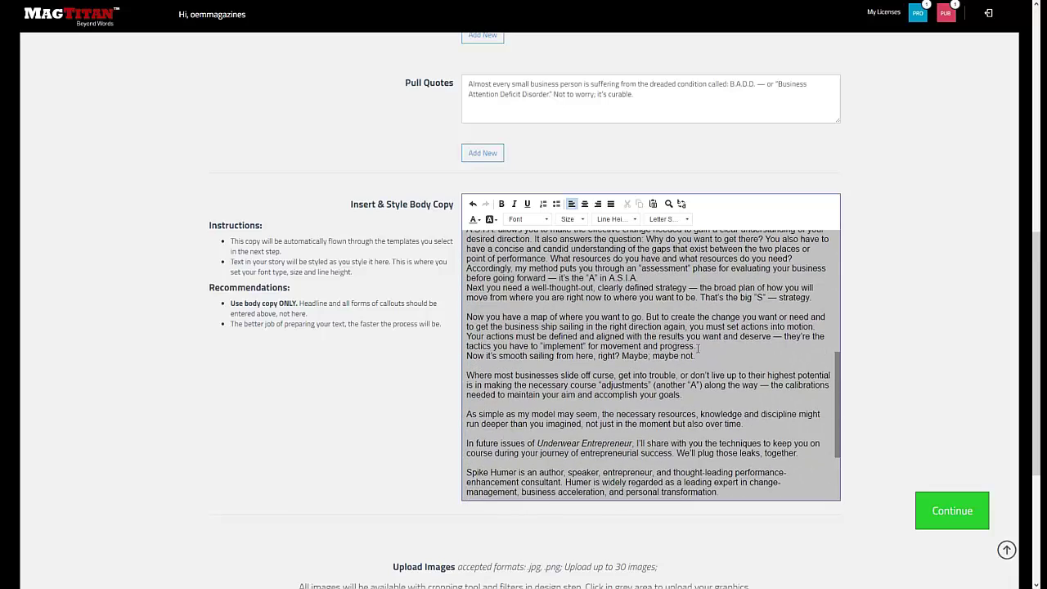
pyautogui.scroll(-3, 886, 323)
pyautogui.click(535, 454)
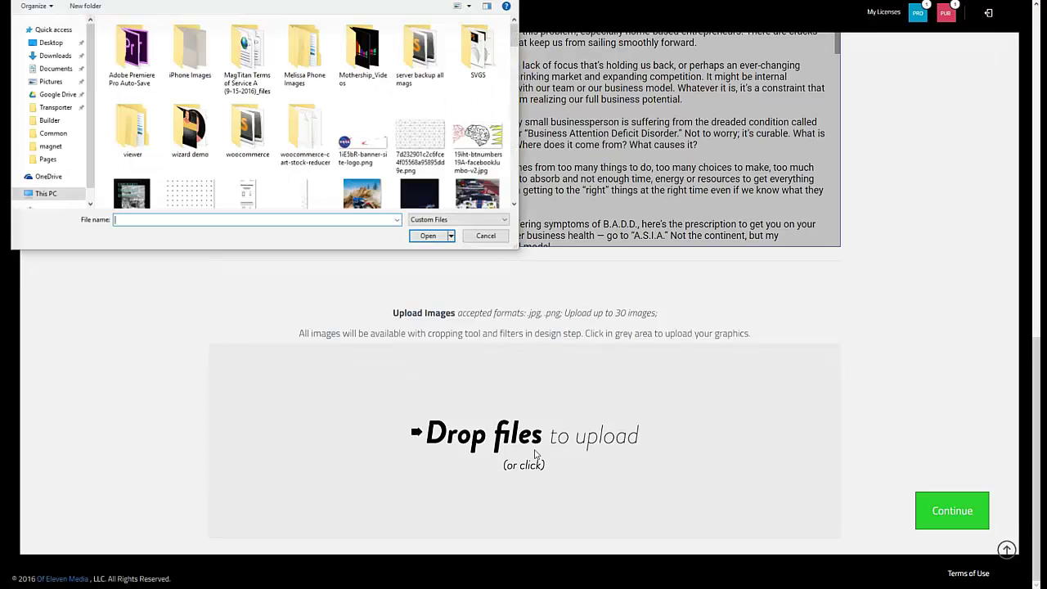
pyautogui.doubleClick(423, 183)
pyautogui.moveTo(497, 112); pyautogui.dragTo(142, 36)
pyautogui.click(427, 236)
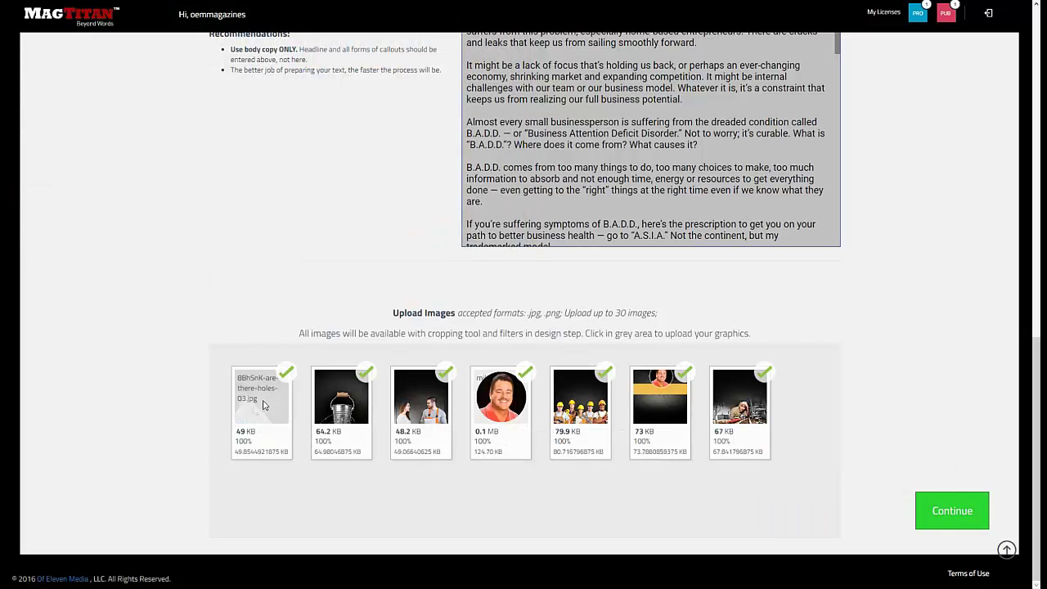
pyautogui.click(953, 516)
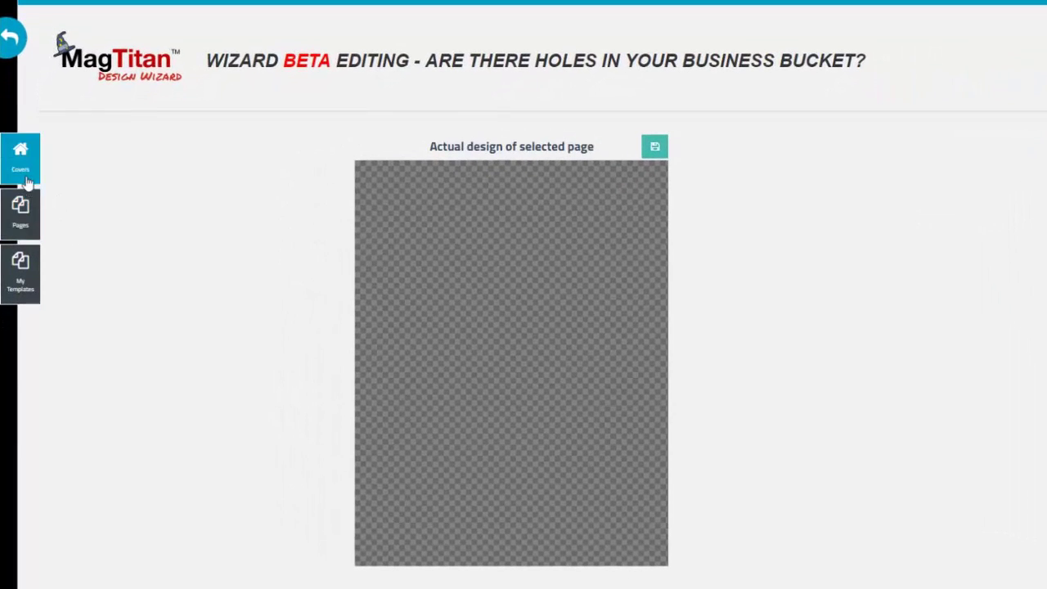
# Step: Apply the article cover template showing a man in red with raised fists beneath a green oval headline
pyautogui.click(21, 169)
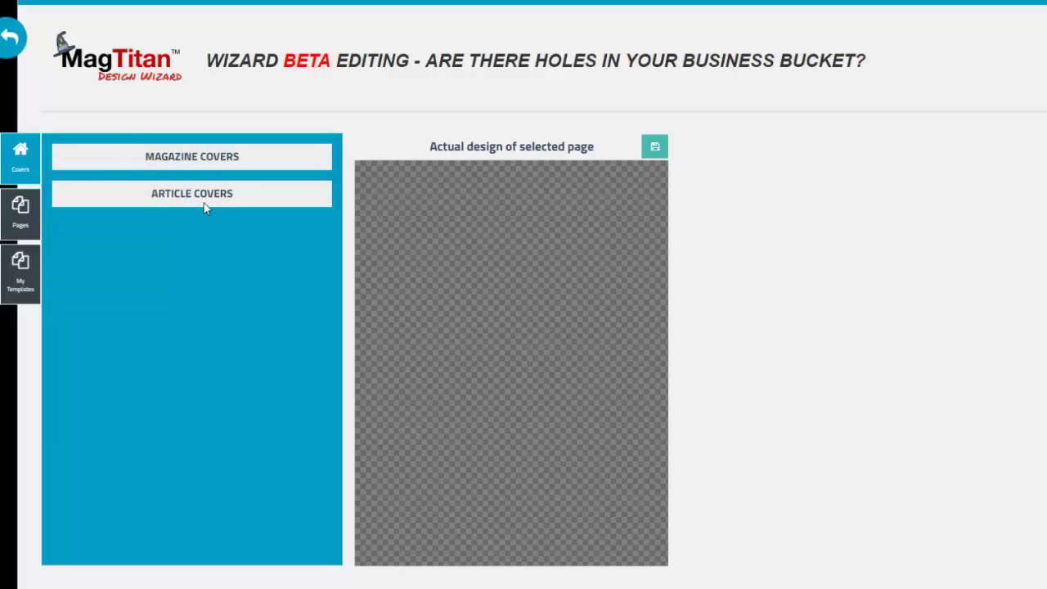
pyautogui.click(204, 203)
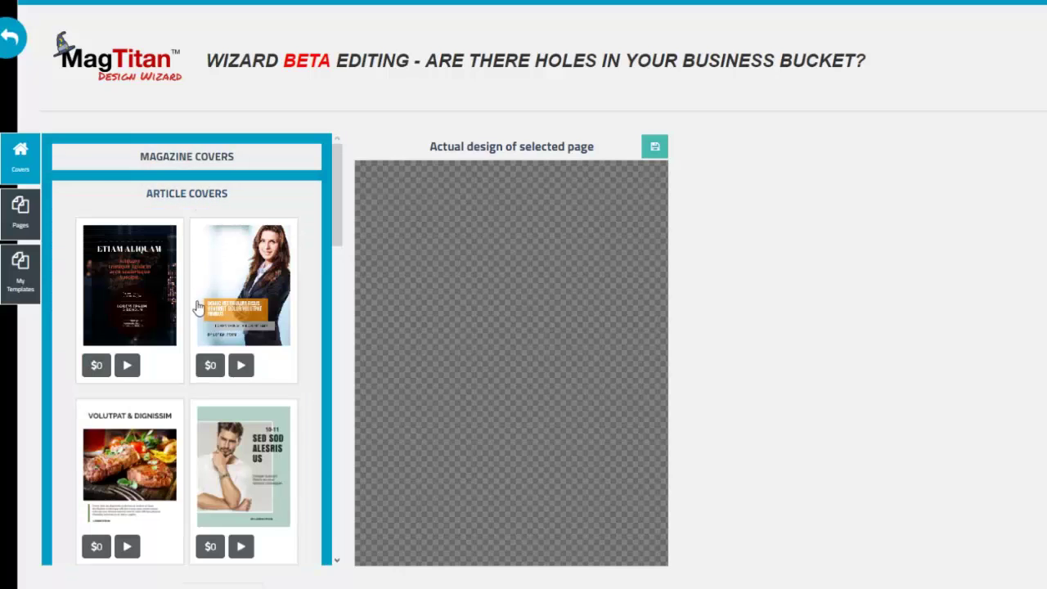
pyautogui.scroll(-10, 199, 308)
pyautogui.scroll(-6, 198, 308)
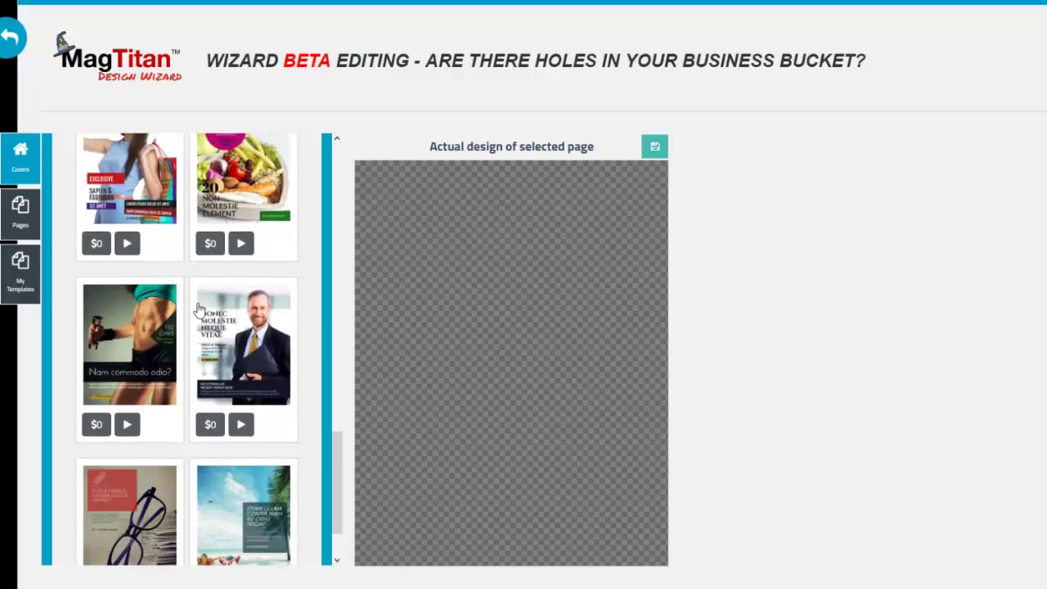
pyautogui.scroll(2, 238, 367)
pyautogui.scroll(5, 238, 367)
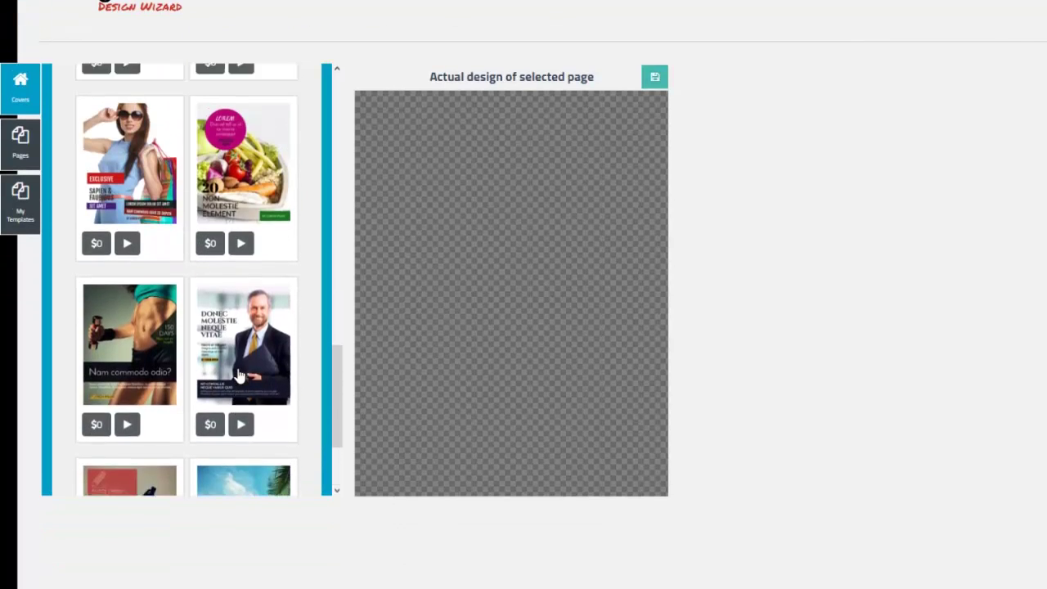
pyautogui.click(244, 189)
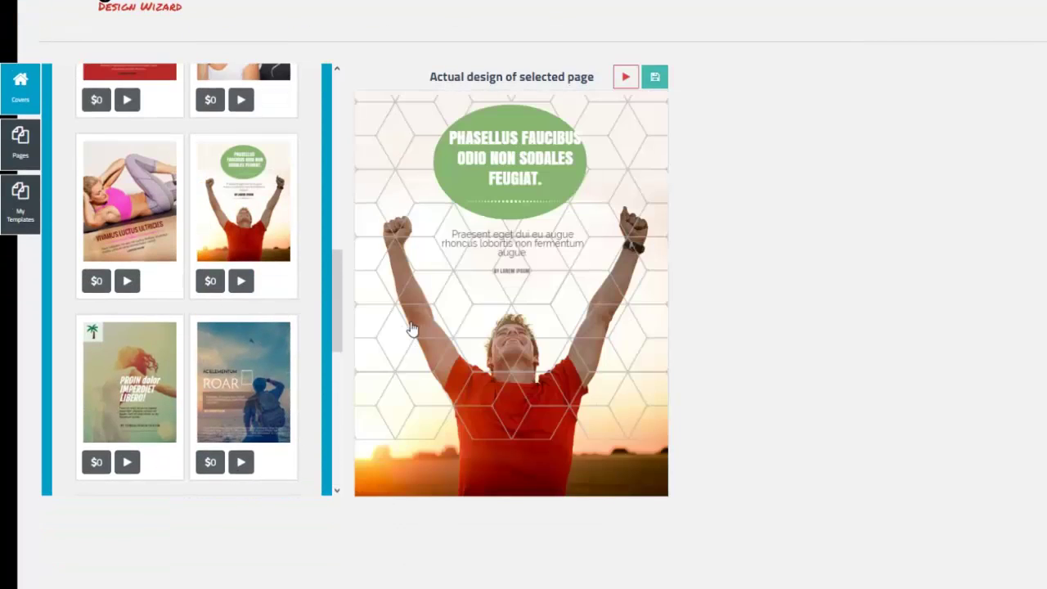
# Step: Replace the cover's headline with the article title and its sub-headline with "Chances are, you're letting opportunities drain away. Here's how to plug the leaks."
pyautogui.click(527, 153)
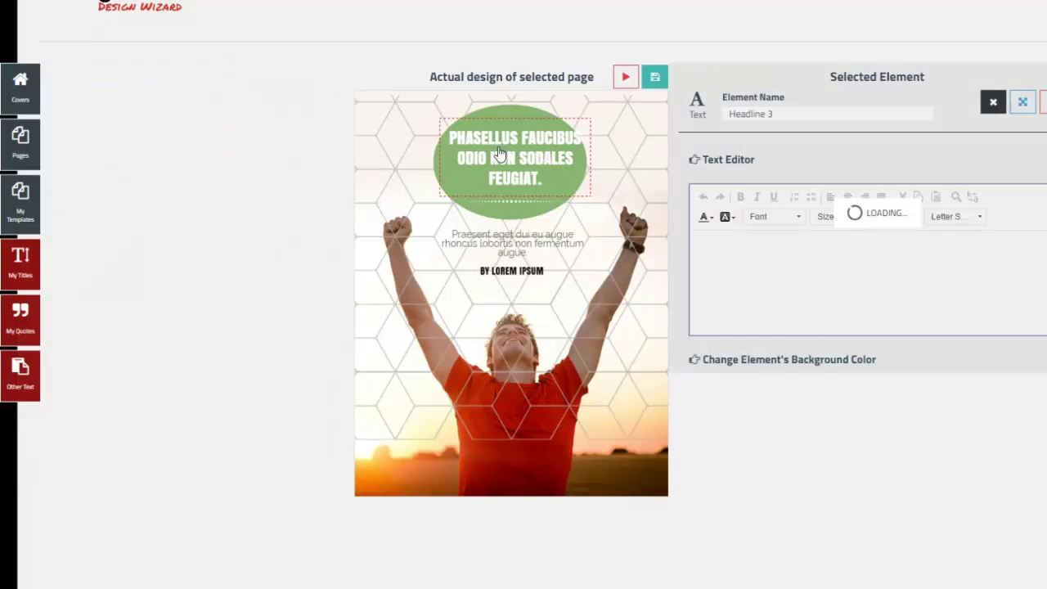
pyautogui.click(25, 274)
pyautogui.click(159, 96)
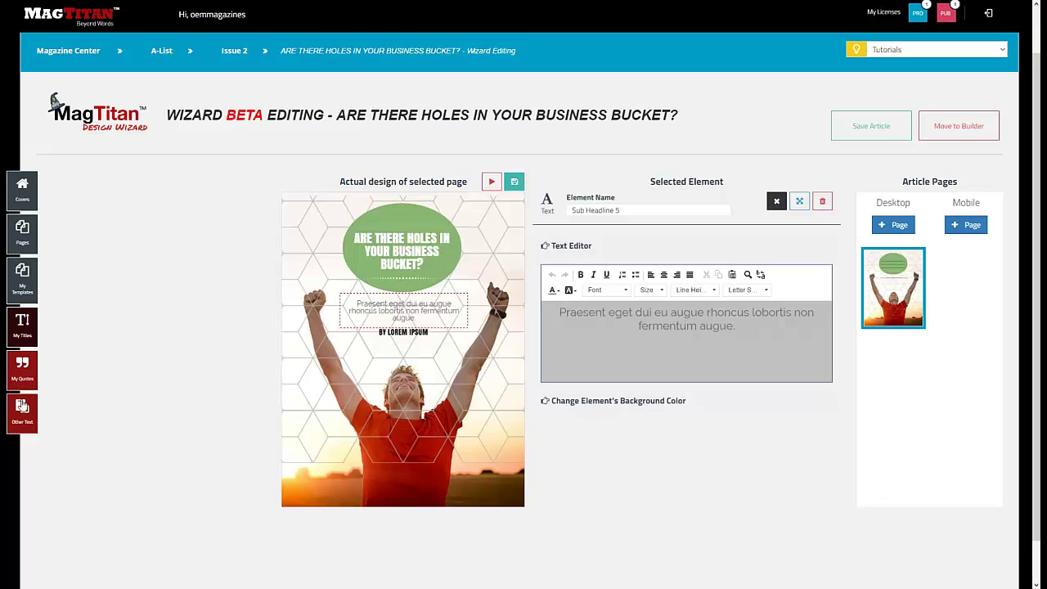
pyautogui.click(23, 409)
pyautogui.click(81, 194)
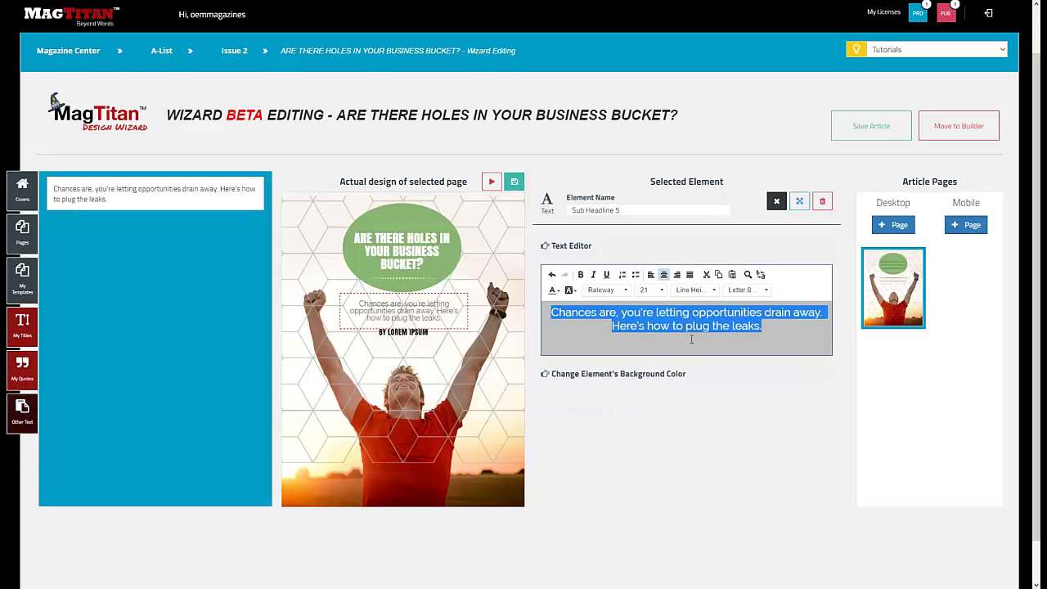
# Step: Replace the placeholder byline on the cover with the stored author byline
pyautogui.click(402, 347)
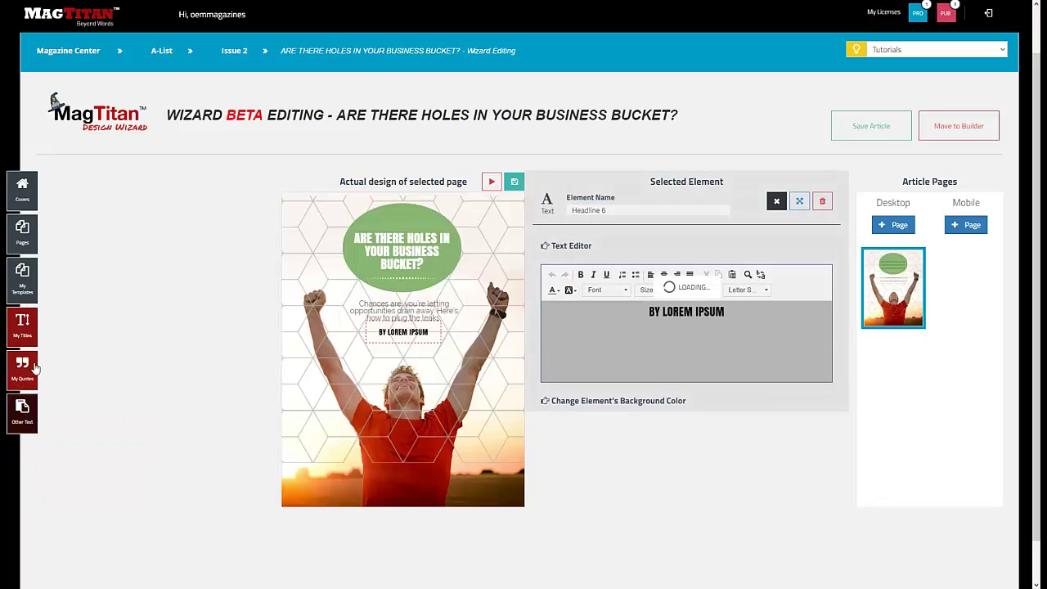
pyautogui.click(23, 327)
pyautogui.click(90, 223)
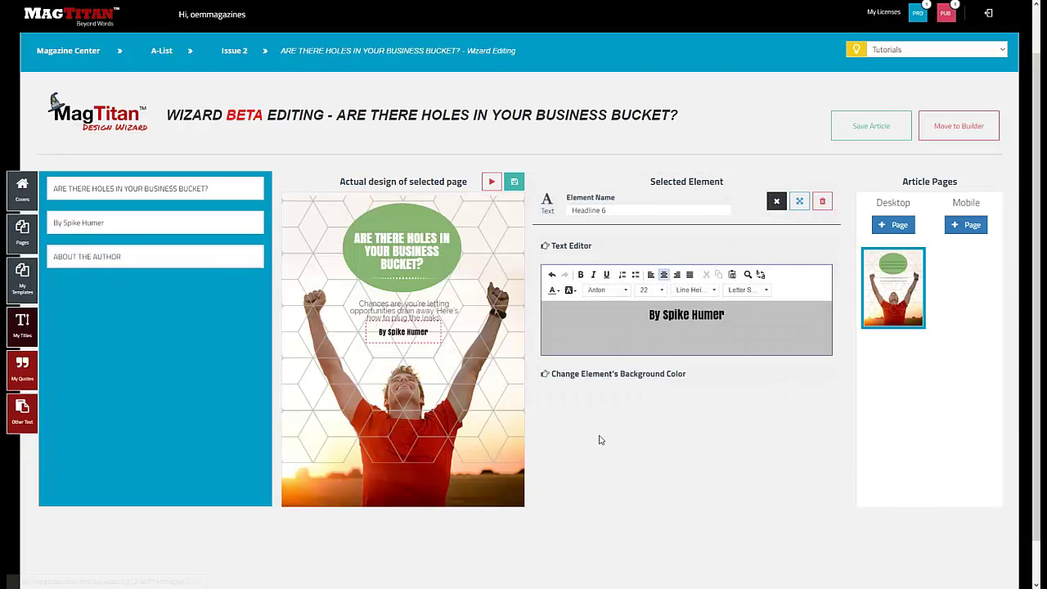
# Step: Replace the cover's background photo with the metal bucket image and replay the cover's animation
pyautogui.click(422, 445)
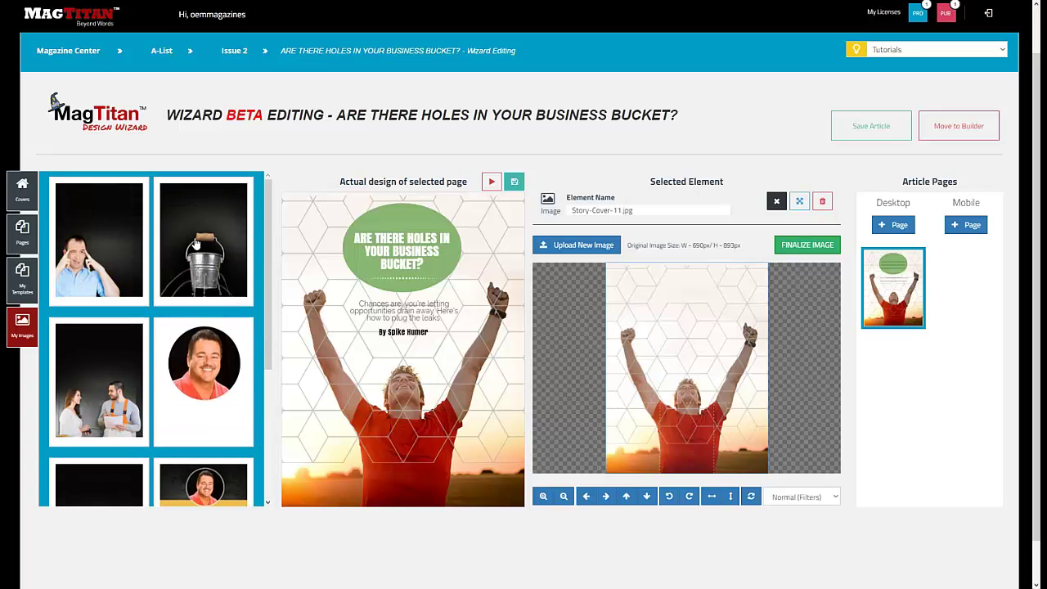
pyautogui.click(196, 243)
pyautogui.click(404, 311)
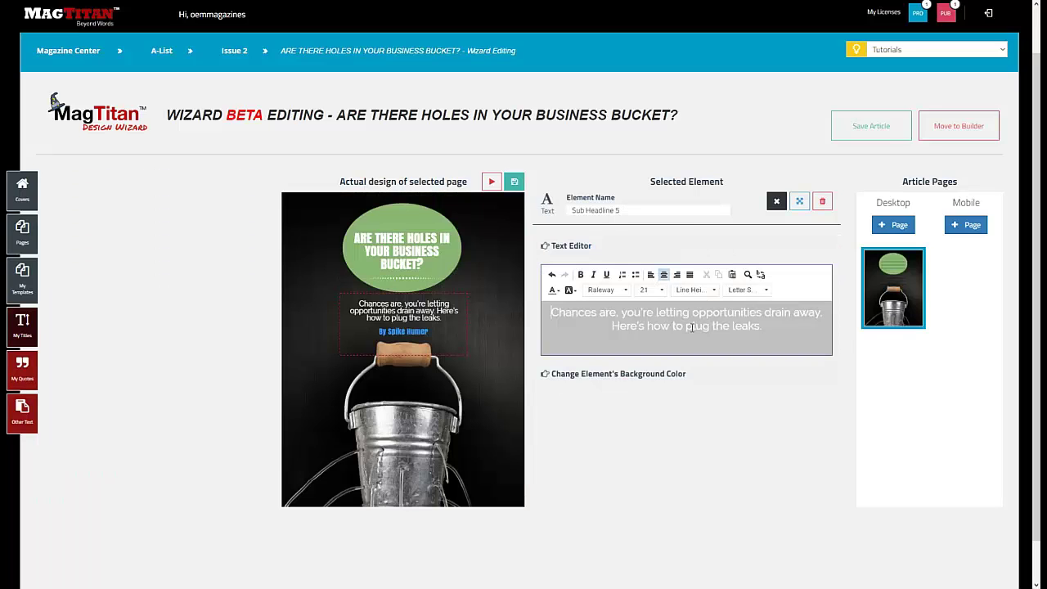
pyautogui.click(491, 182)
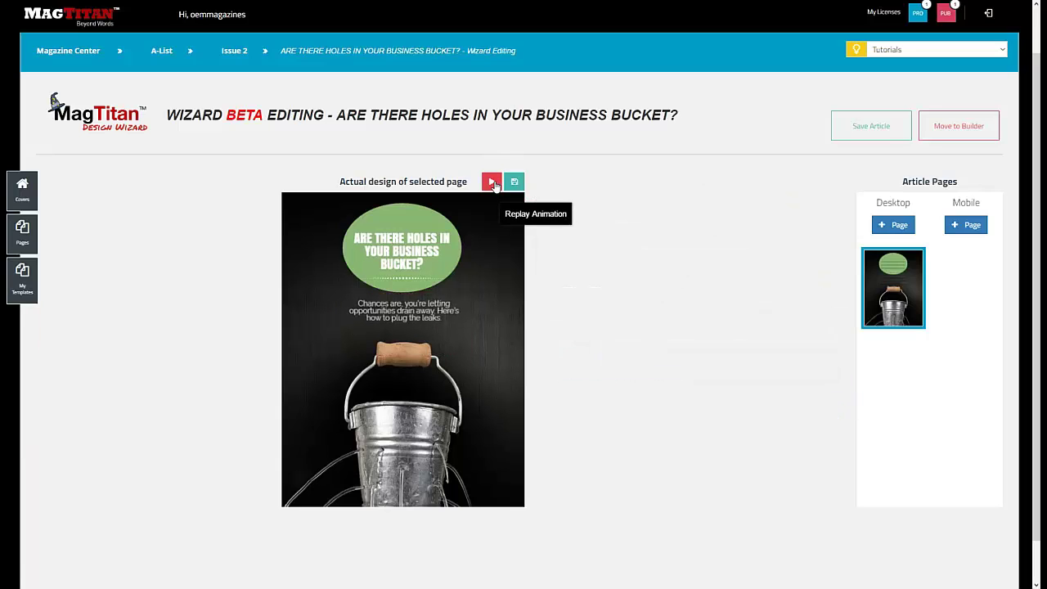
pyautogui.click(493, 183)
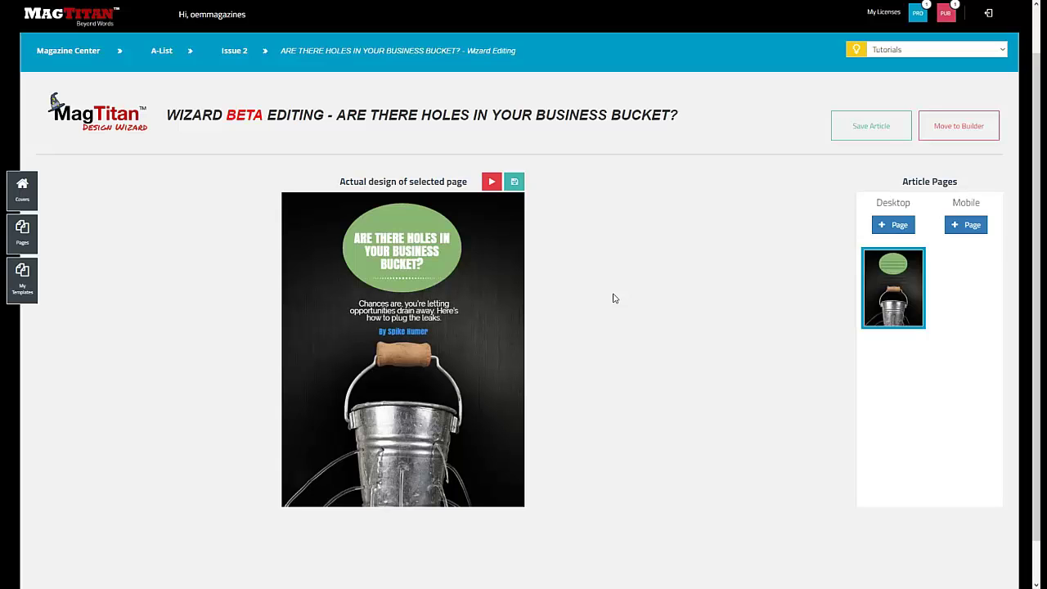
# Step: Add a second desktop page using the dark two-column template with the woman and the worker in orange overalls
pyautogui.click(883, 232)
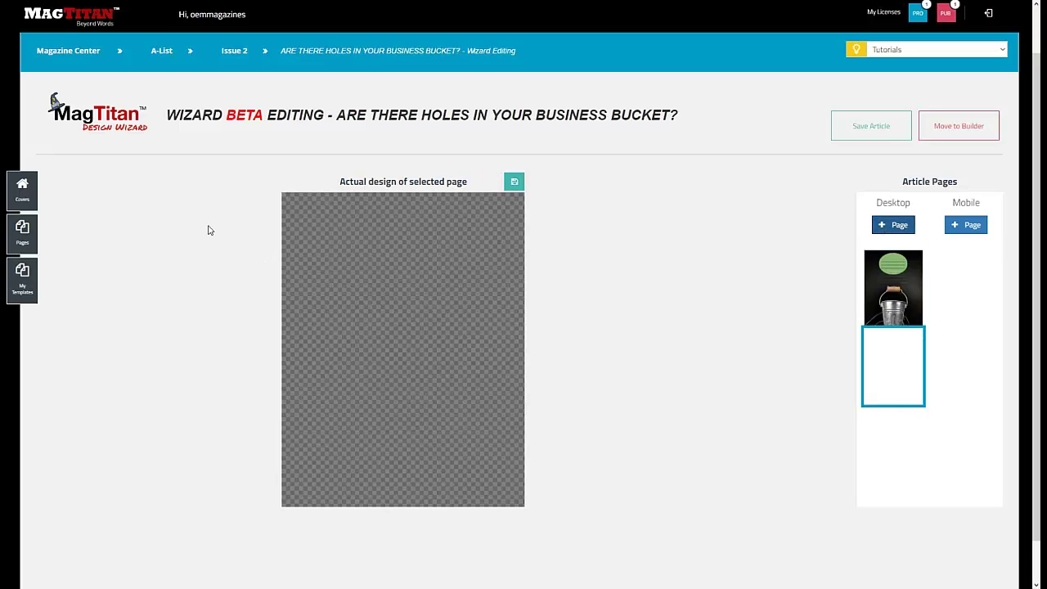
pyautogui.click(22, 242)
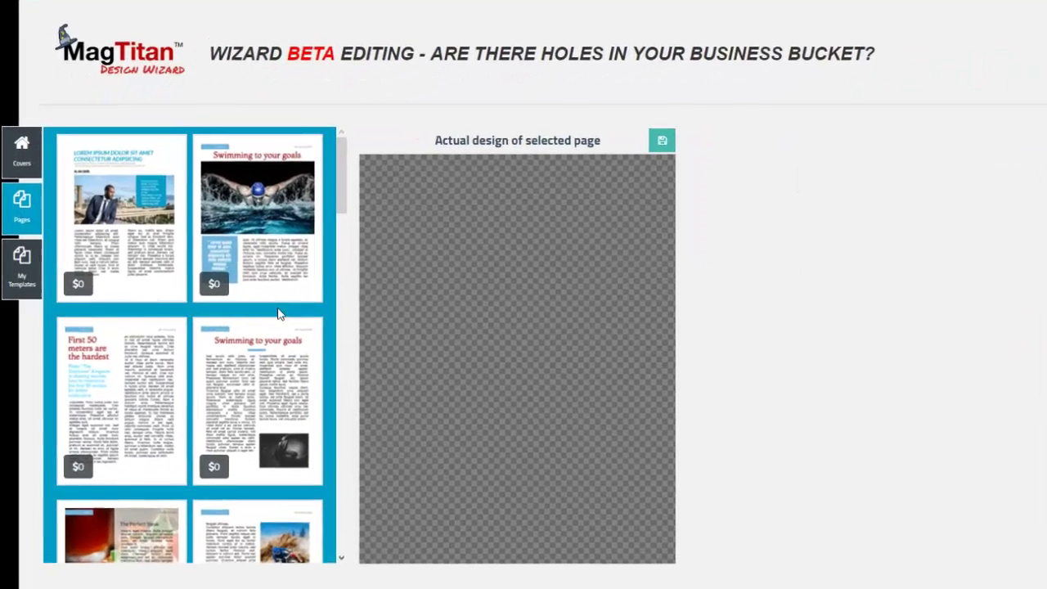
pyautogui.scroll(-5, 231, 313)
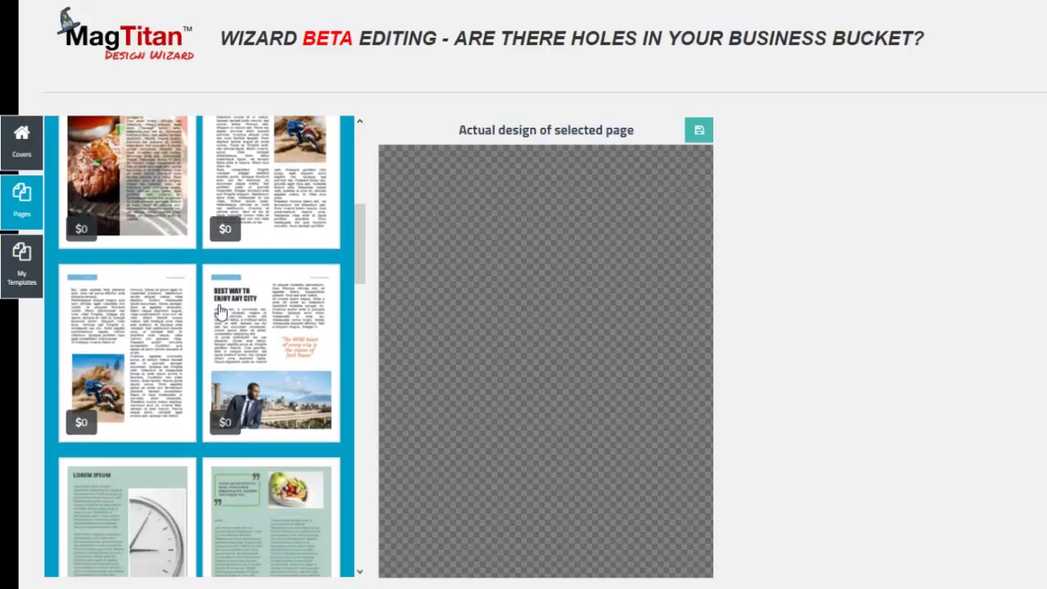
pyautogui.scroll(-10, 280, 311)
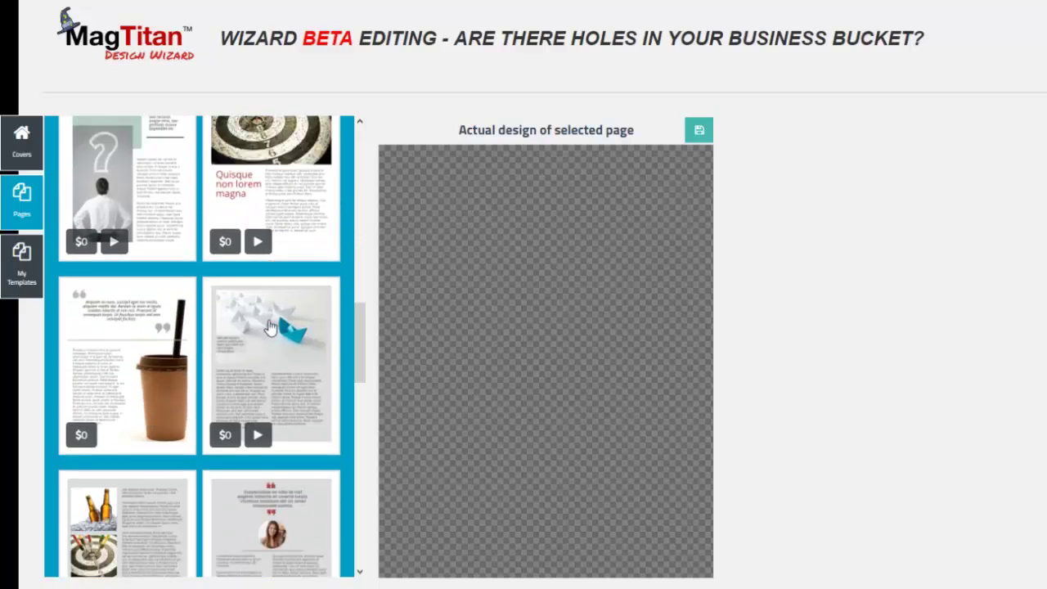
pyautogui.scroll(-10, 270, 327)
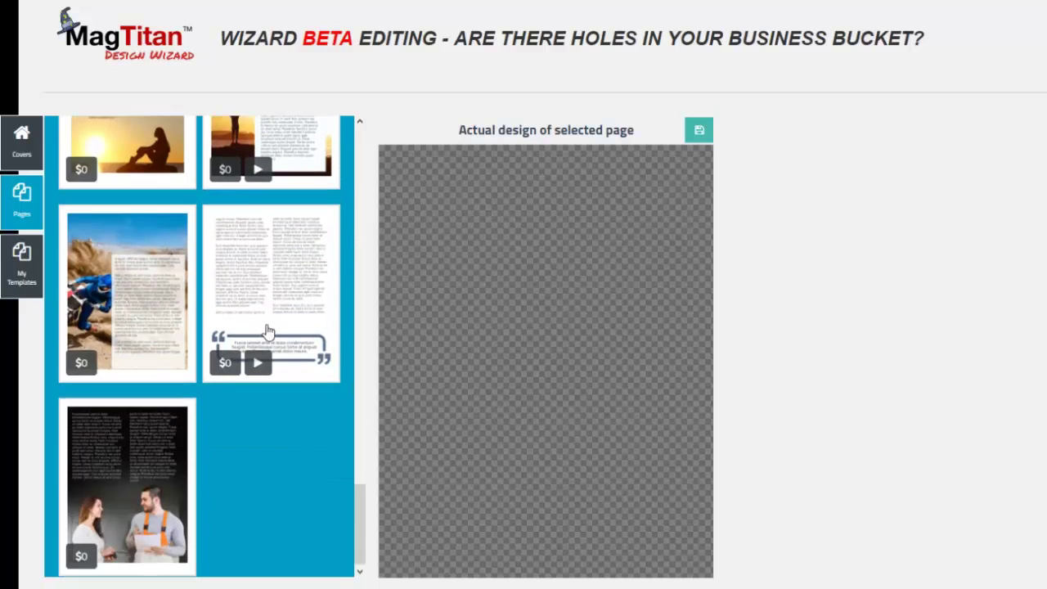
pyautogui.click(138, 435)
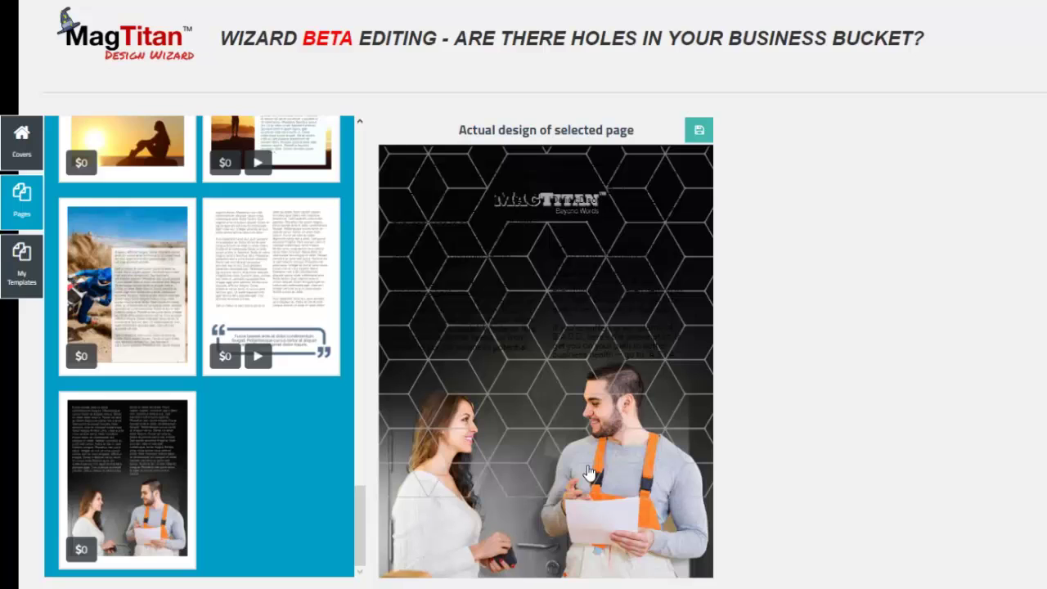
# Step: Replace the second page's background with the photo of the worried plumber, enlarge it slightly within the crop and finalize the image
pyautogui.click(589, 472)
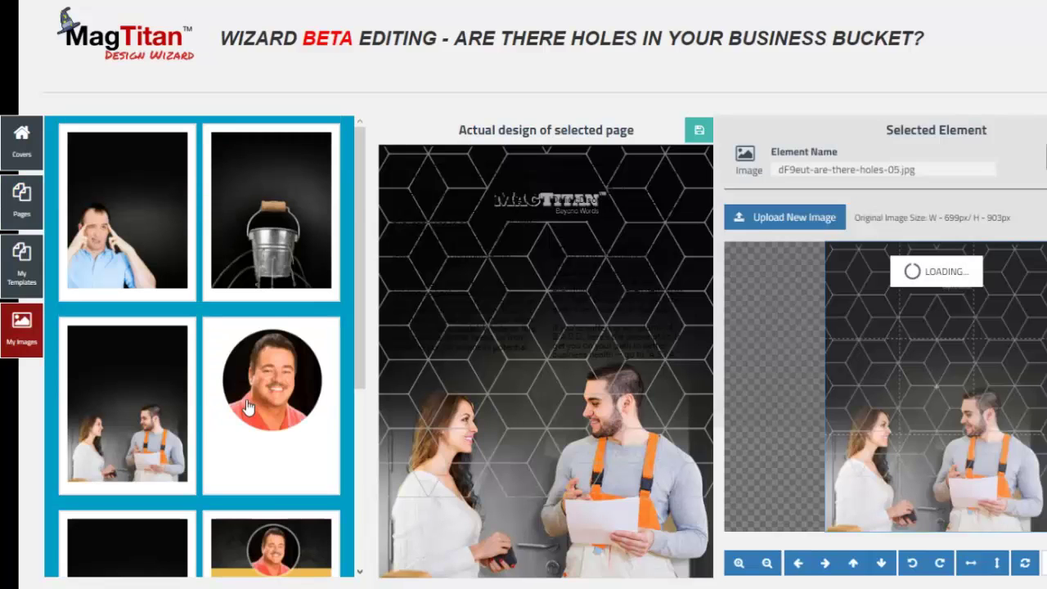
pyautogui.scroll(-4, 248, 406)
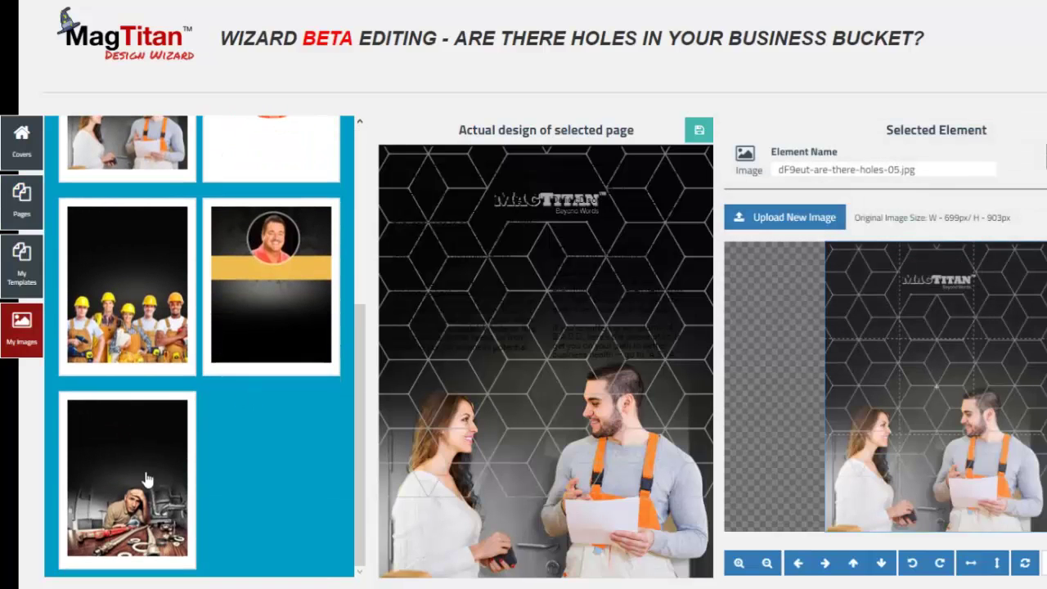
pyautogui.click(145, 479)
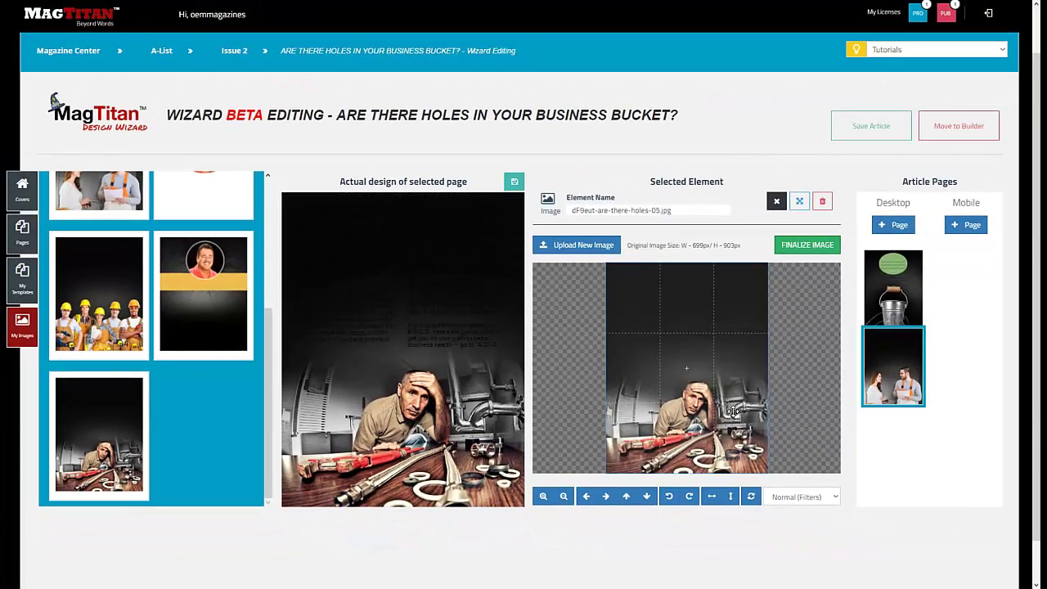
pyautogui.scroll(1, 732, 413)
pyautogui.moveTo(596, 358); pyautogui.dragTo(599, 362)
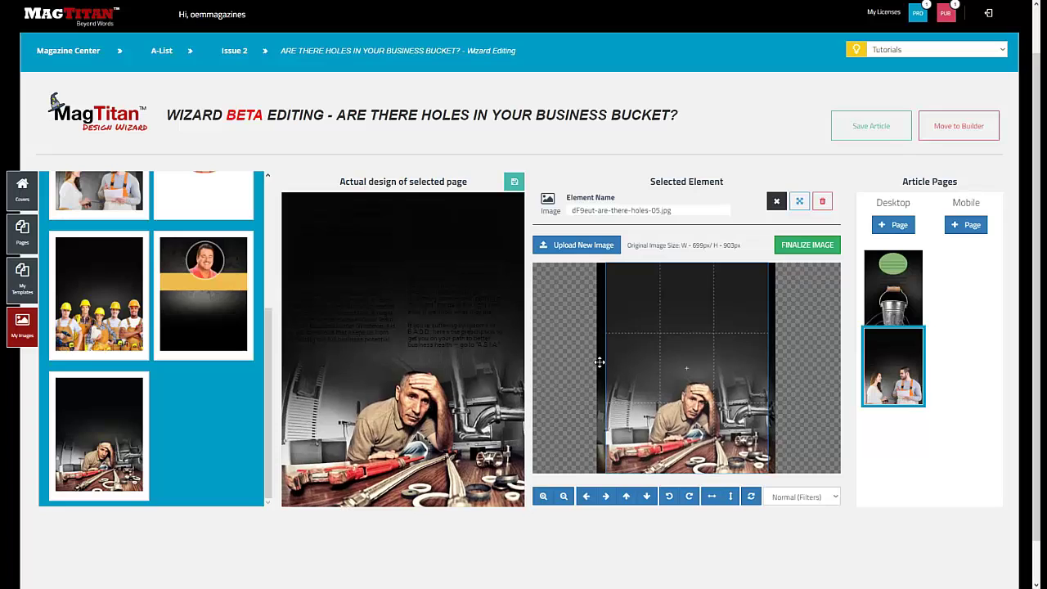
pyautogui.click(814, 247)
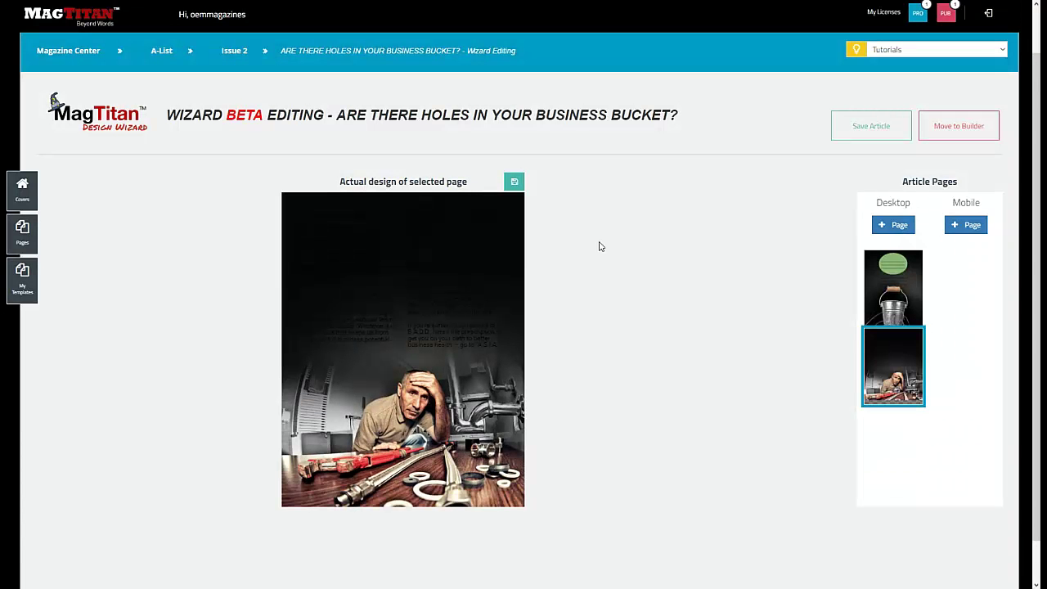
# Step: Set the color of all the running body text on the plumber page to white
pyautogui.click(333, 274)
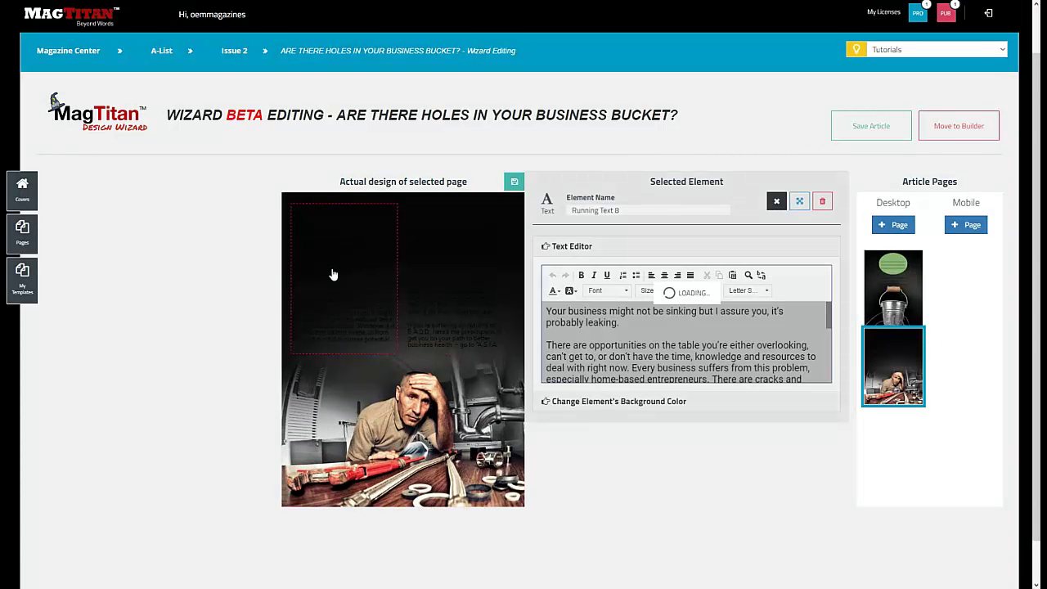
pyautogui.hotkey('ctrl', 'a')
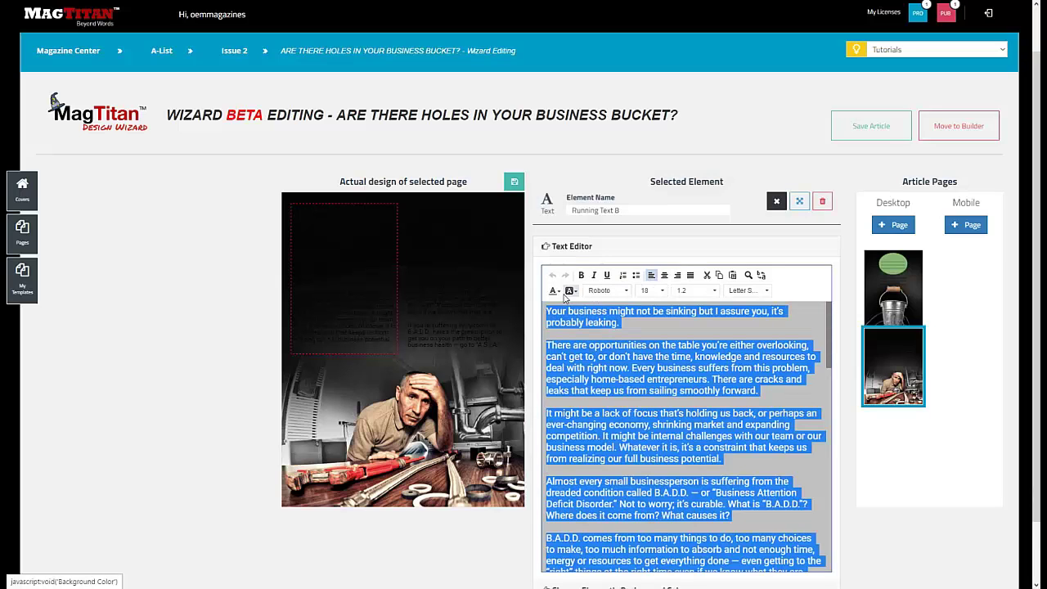
pyautogui.click(558, 290)
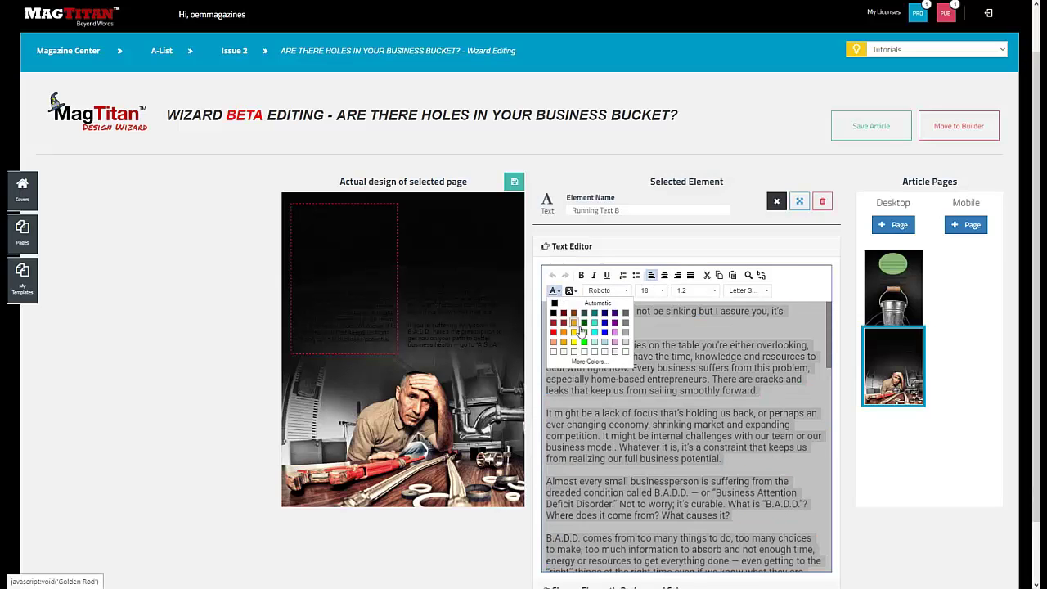
pyautogui.click(626, 352)
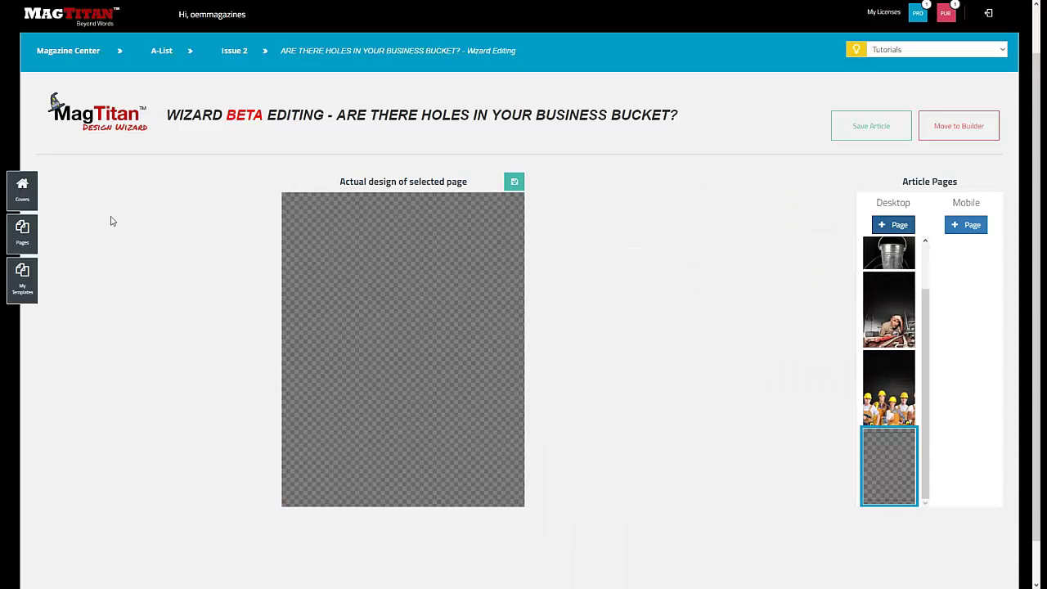
# Step: Apply the page template with the man facing a chalk question mark to the new blank desktop page
pyautogui.click(27, 240)
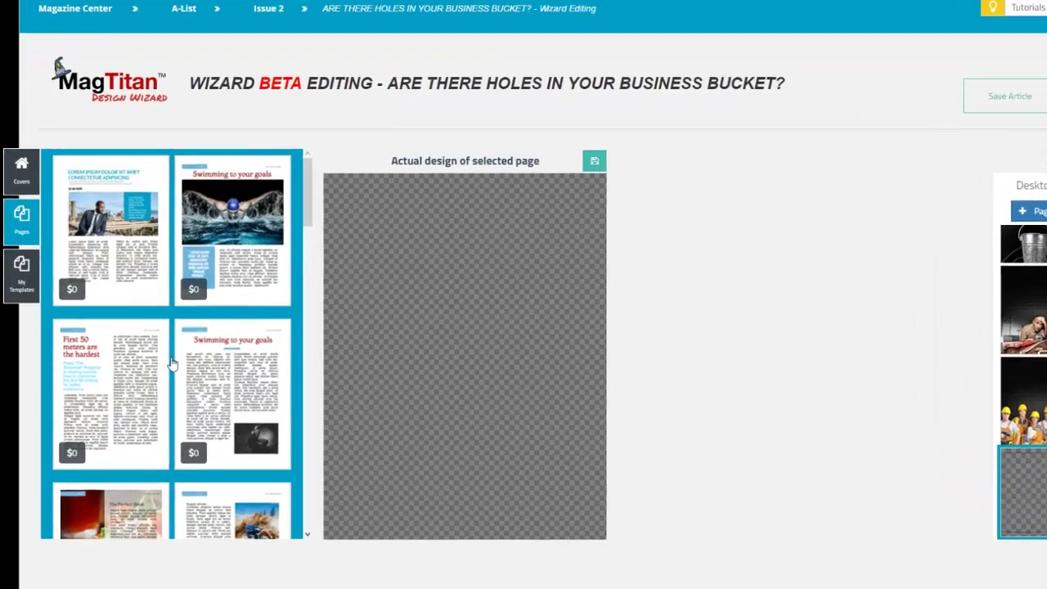
pyautogui.scroll(-10, 139, 393)
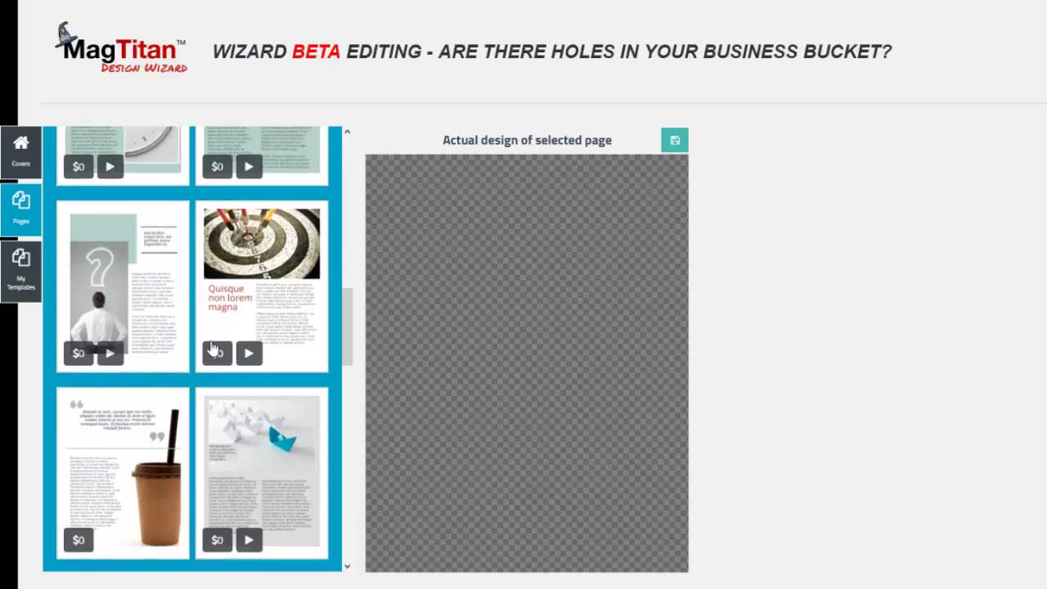
pyautogui.scroll(-10, 264, 351)
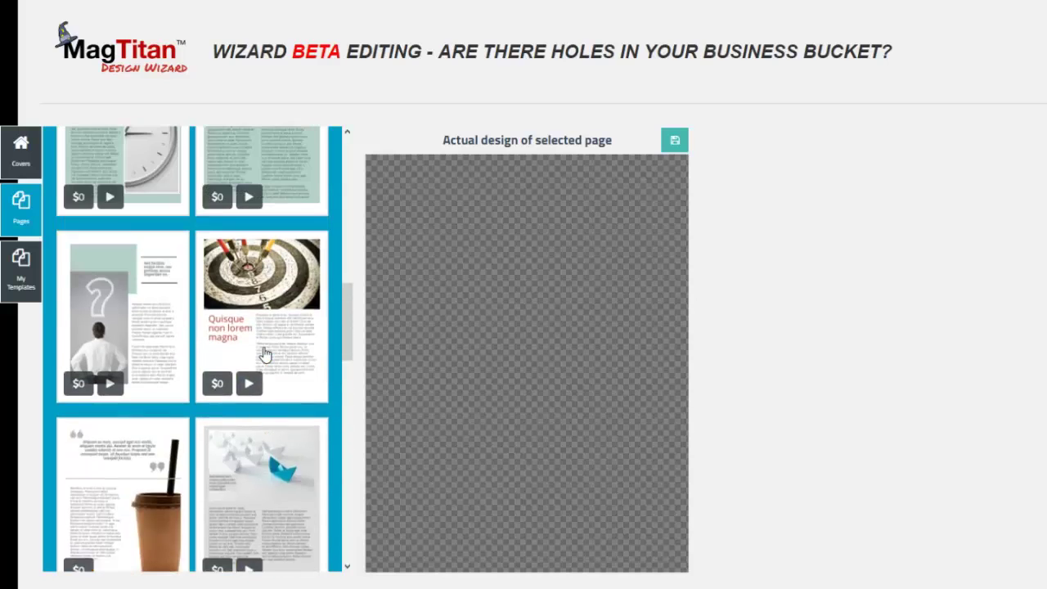
pyautogui.click(119, 372)
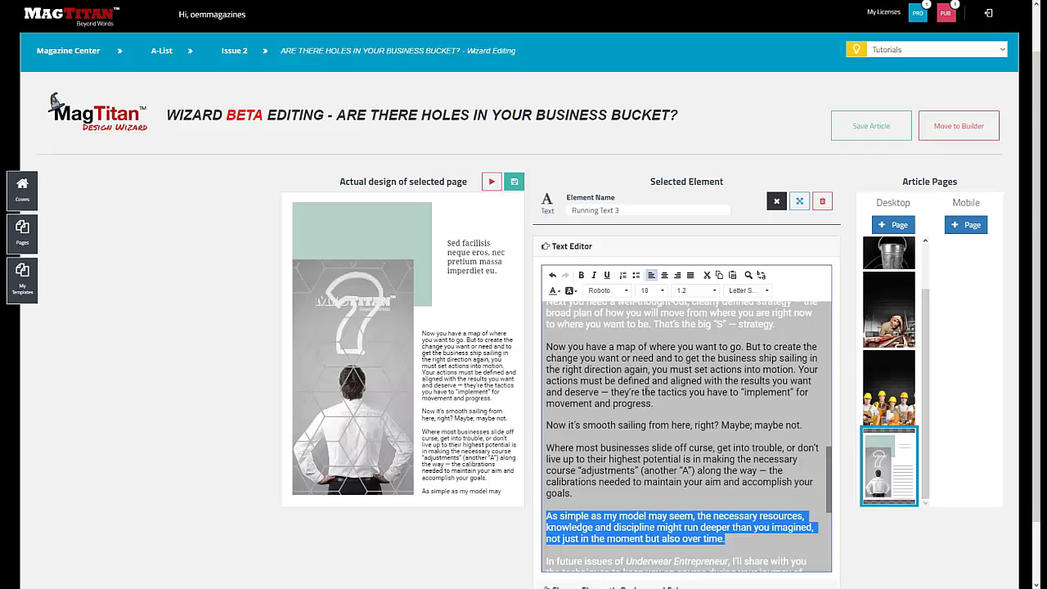
# Step: Replace the placeholder sub headline beside the green block with the saved quote about "Business Attention Deficit Disorder."
pyautogui.click(468, 261)
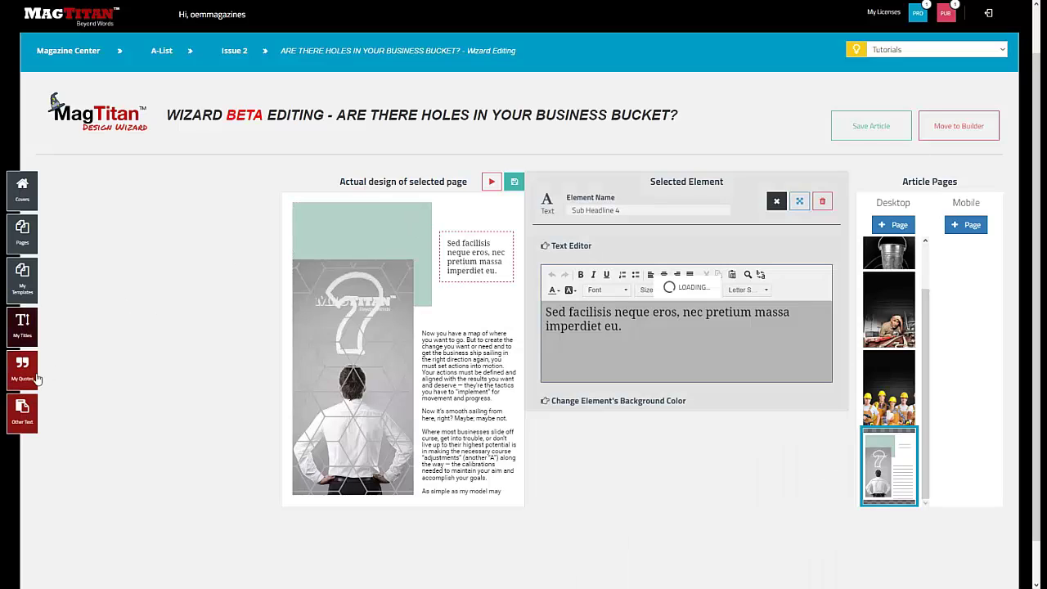
pyautogui.click(24, 378)
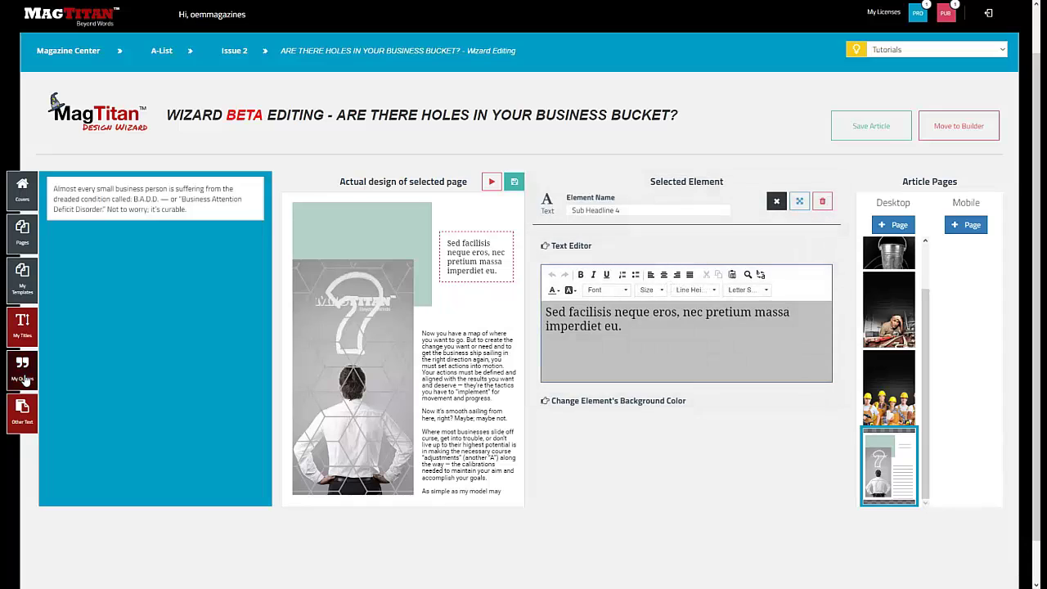
pyautogui.click(103, 201)
# Step: Replace the question mark photo with the man holding his head, enlarge and center him within the crop, and finalize the image
pyautogui.click(322, 365)
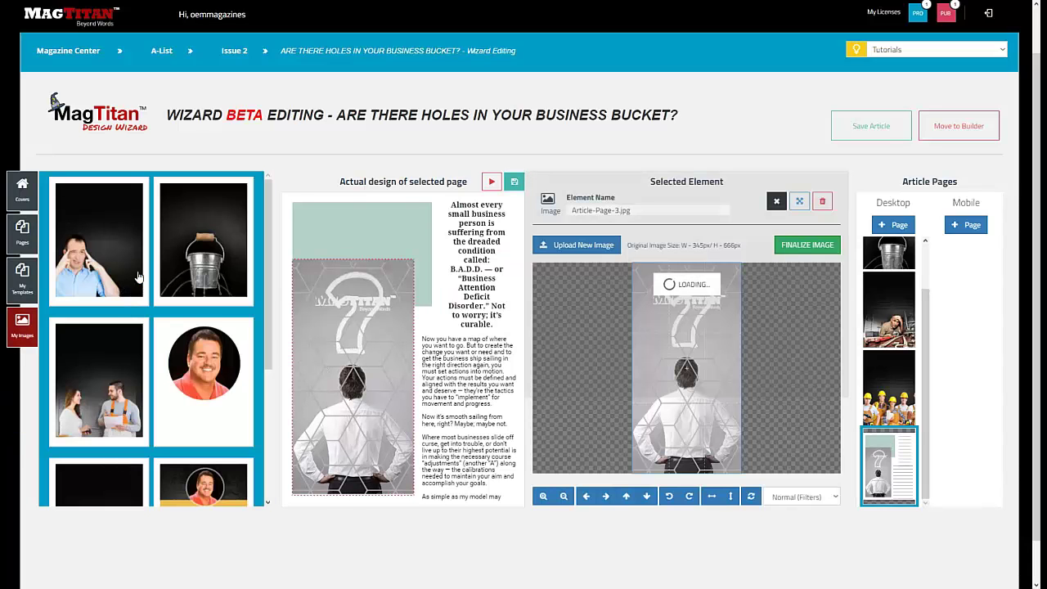
pyautogui.click(91, 260)
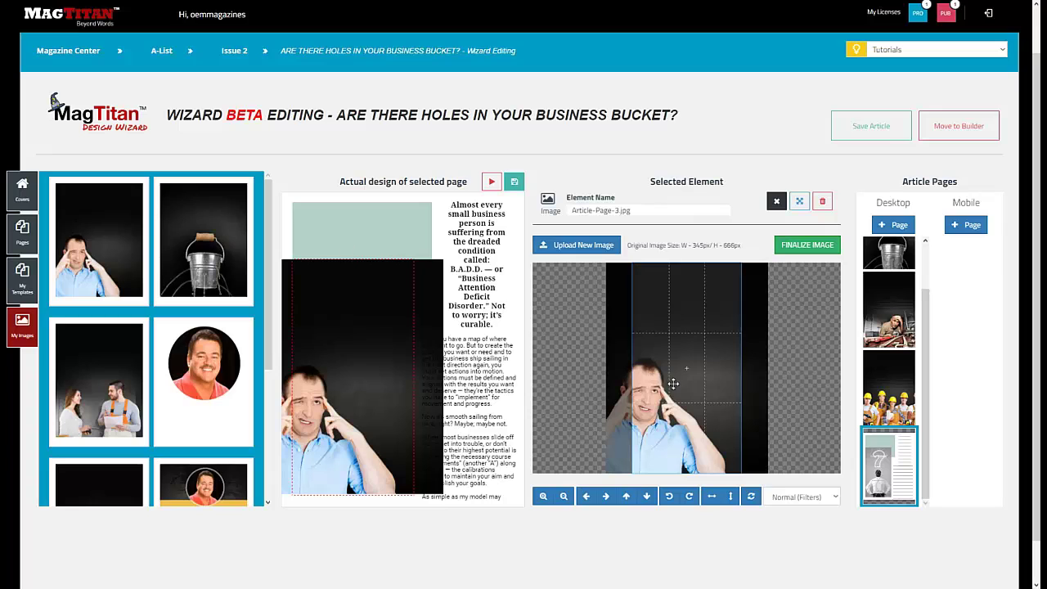
pyautogui.scroll(1, 744, 401)
pyautogui.moveTo(763, 405); pyautogui.dragTo(797, 406)
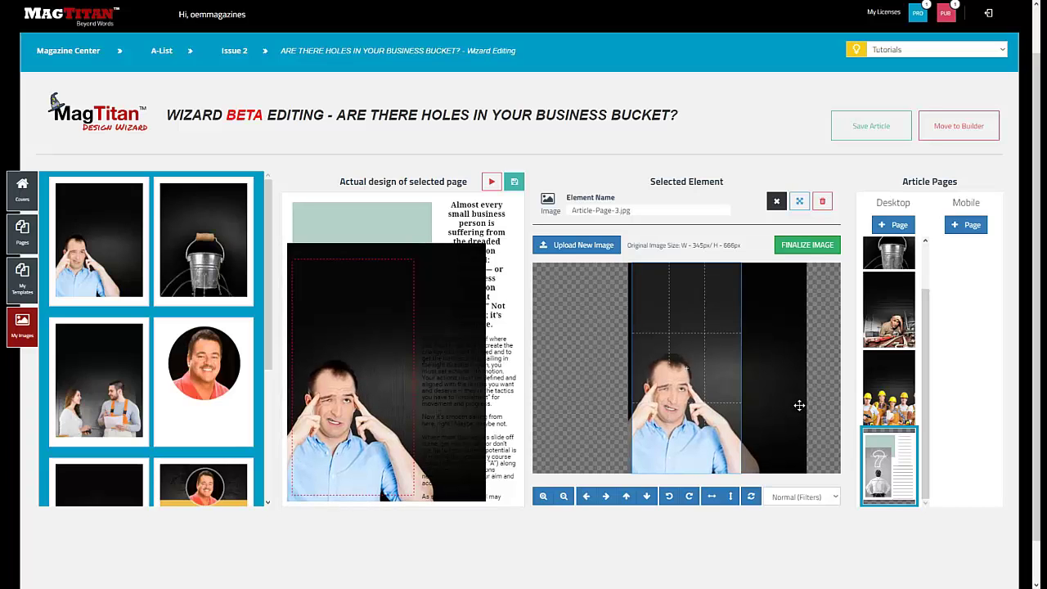
pyautogui.click(825, 246)
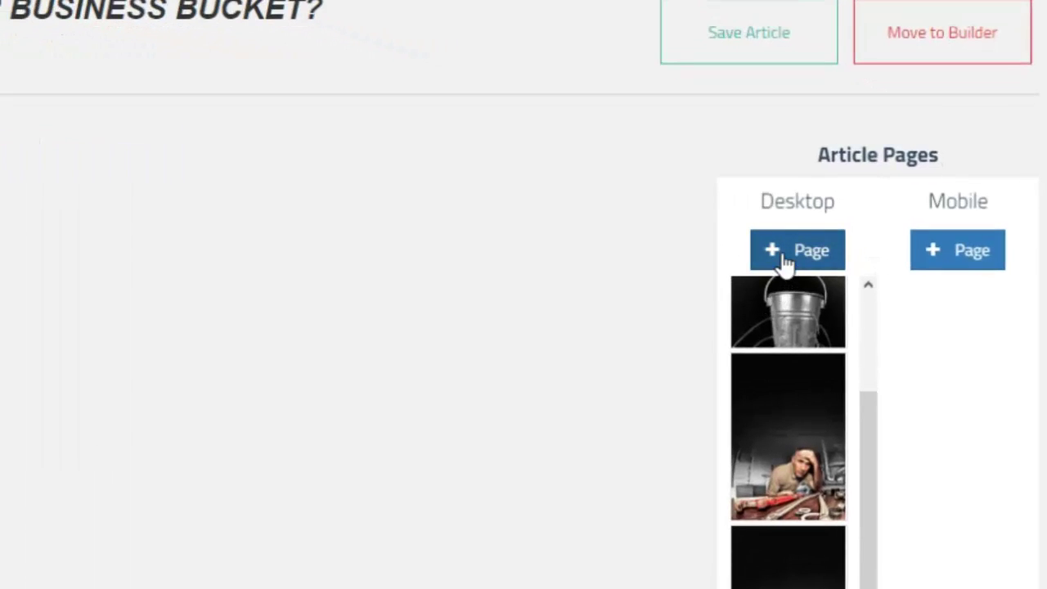
# Step: Add another desktop page using the gray two-column template with a centered quote and a round portrait of a woman
pyautogui.click(783, 260)
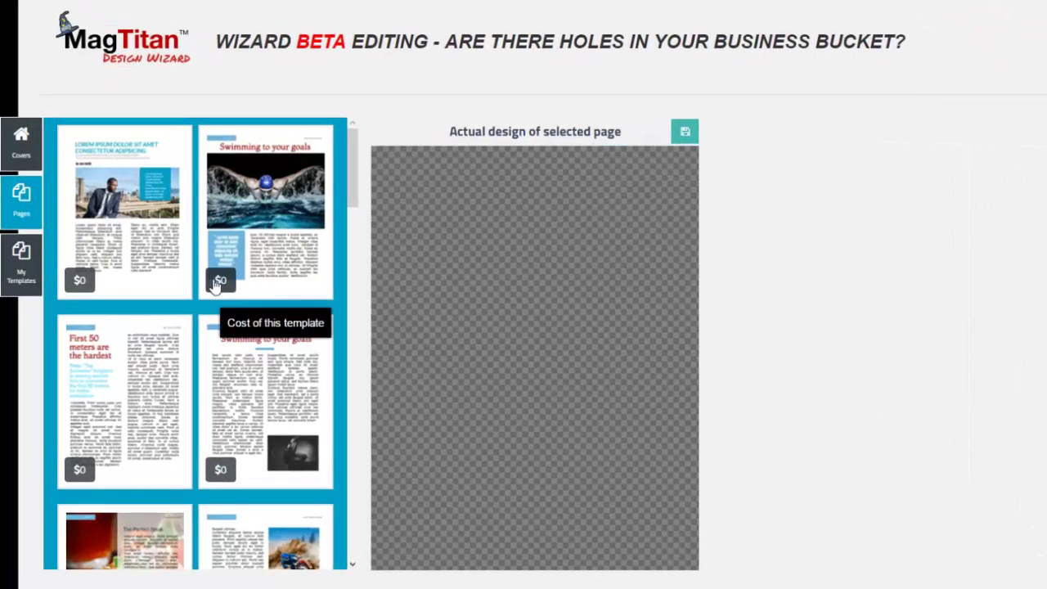
pyautogui.scroll(-8, 252, 283)
pyautogui.scroll(-4, 251, 348)
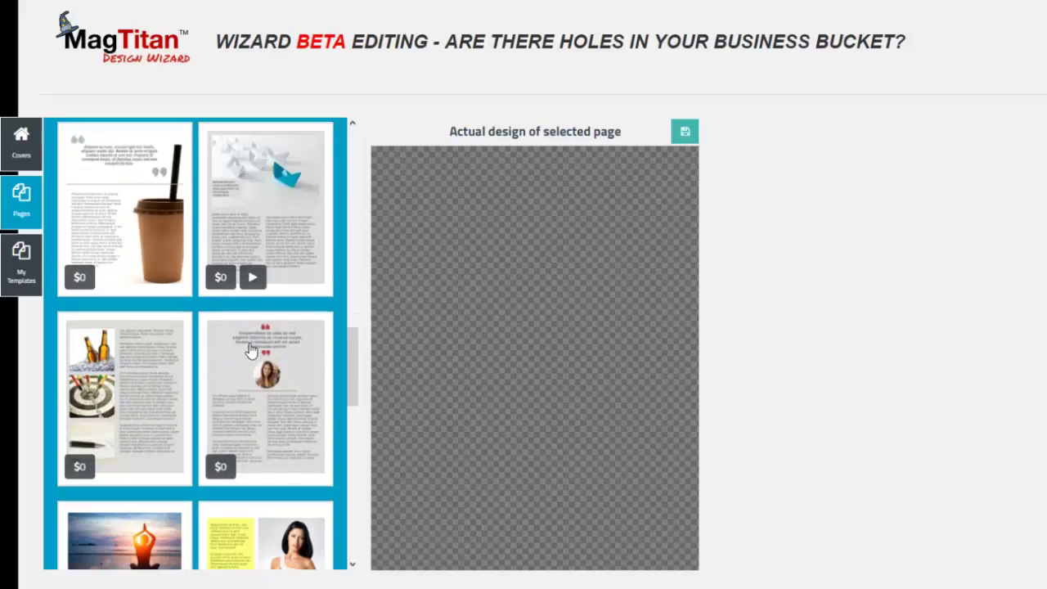
pyautogui.click(252, 359)
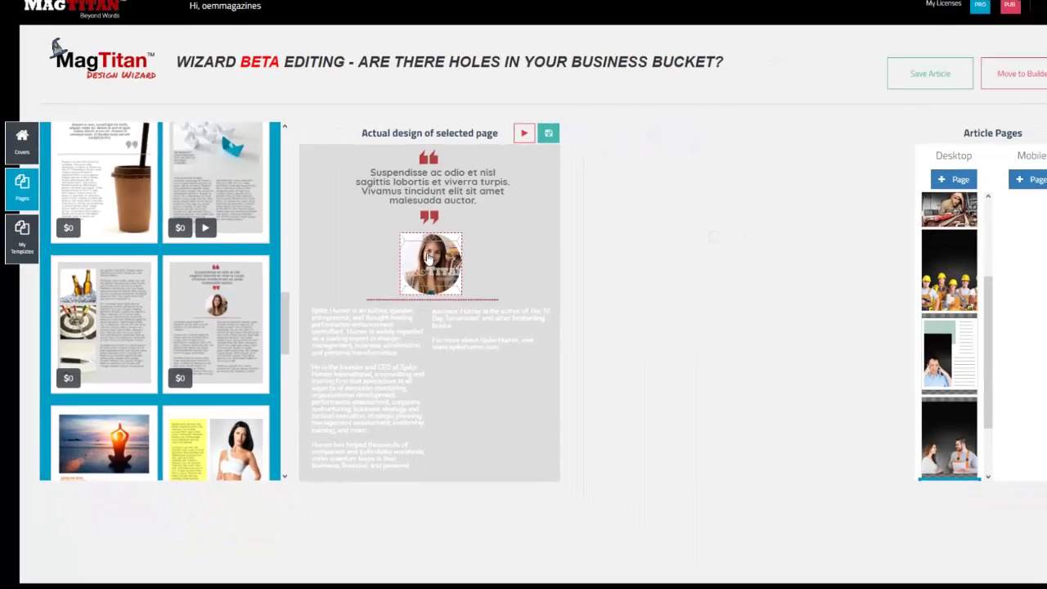
# Step: Replace the woman's round portrait with the circular photo of the man in the orange shirt and finalize the image
pyautogui.click(427, 258)
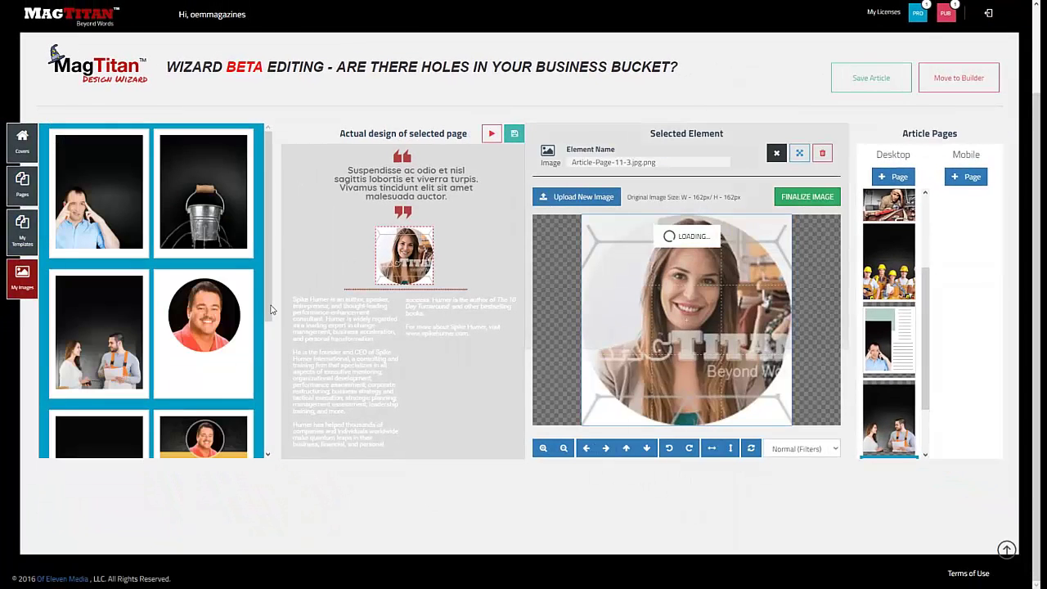
pyautogui.click(210, 318)
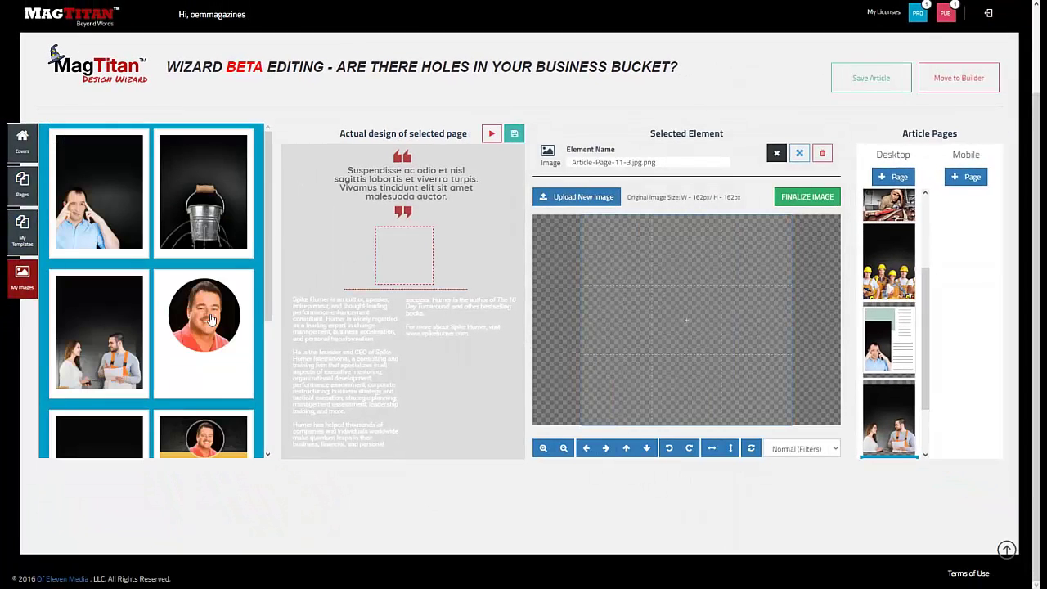
pyautogui.scroll(1, 705, 353)
pyautogui.click(807, 197)
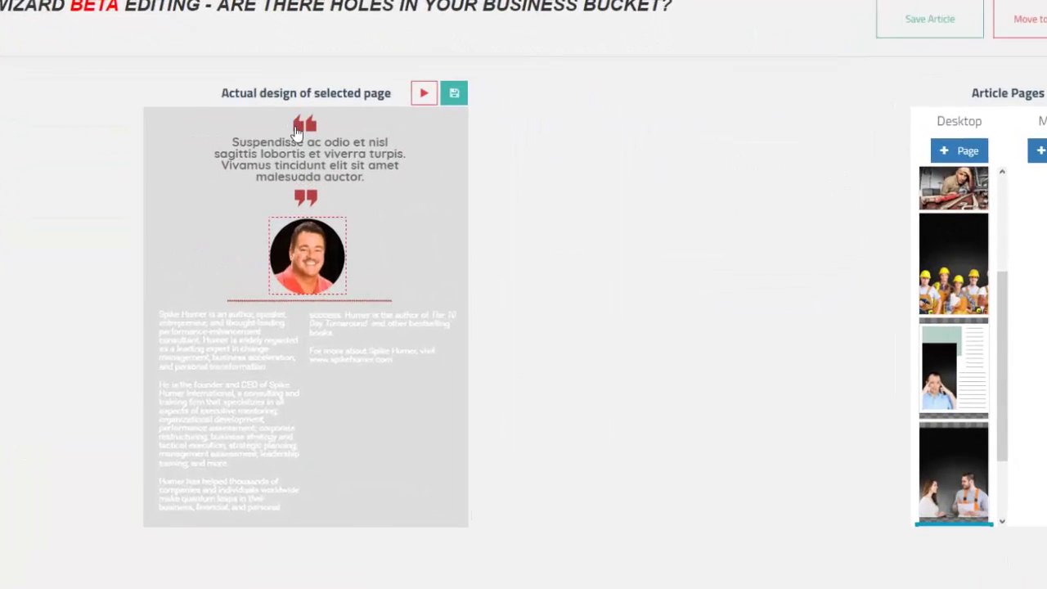
# Step: Delete the opening and closing red quotation mark icons around the placeholder quote
pyautogui.click(251, 112)
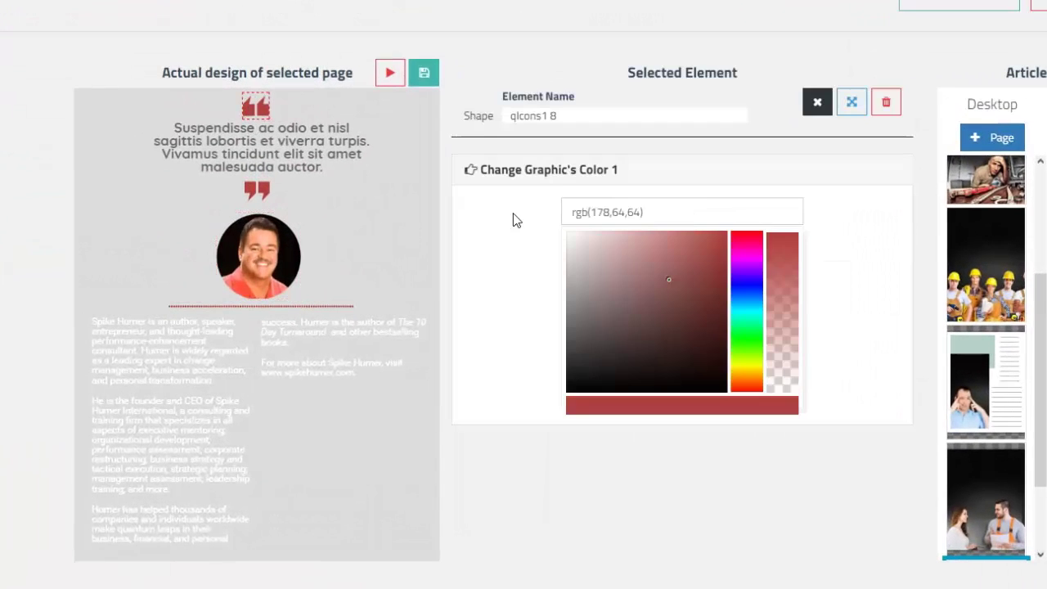
pyautogui.click(888, 101)
pyautogui.click(453, 396)
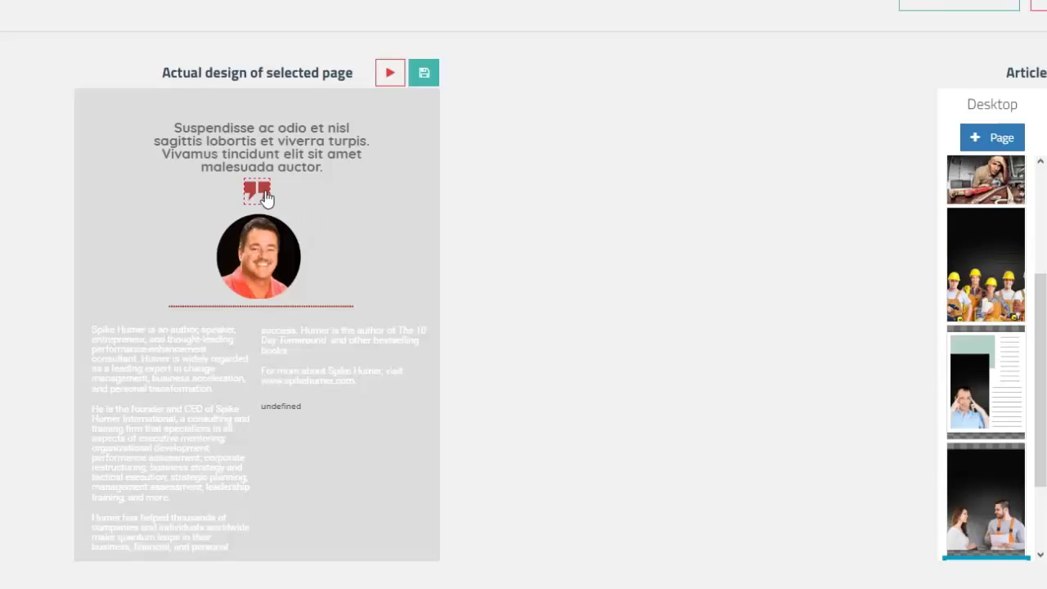
pyautogui.click(262, 191)
pyautogui.click(885, 101)
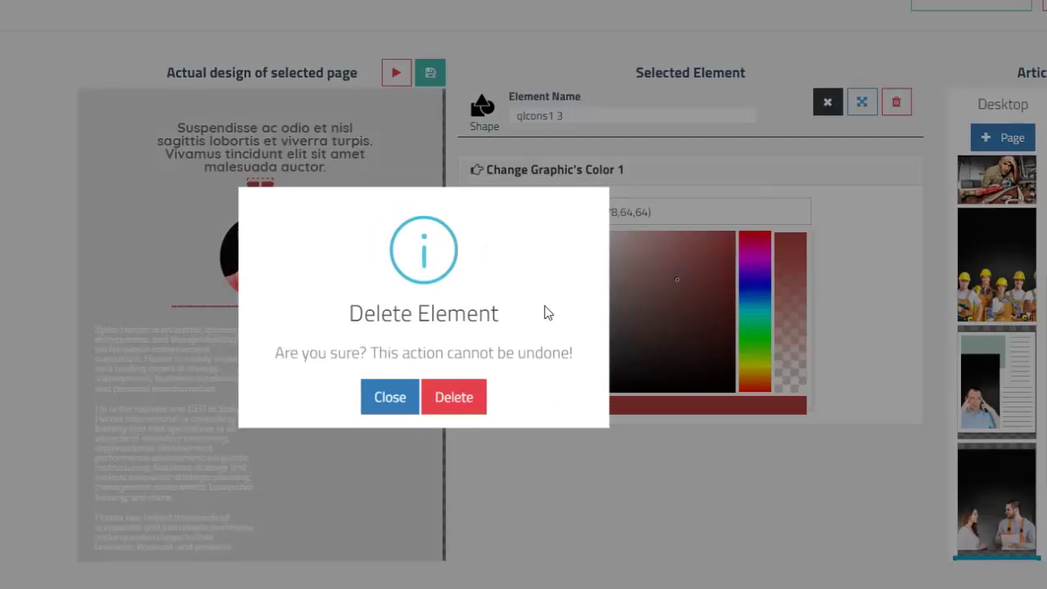
pyautogui.click(455, 399)
# Step: Replace the placeholder quote with the saved title "ABOUT THE AUTHOR" and color it white
pyautogui.click(279, 141)
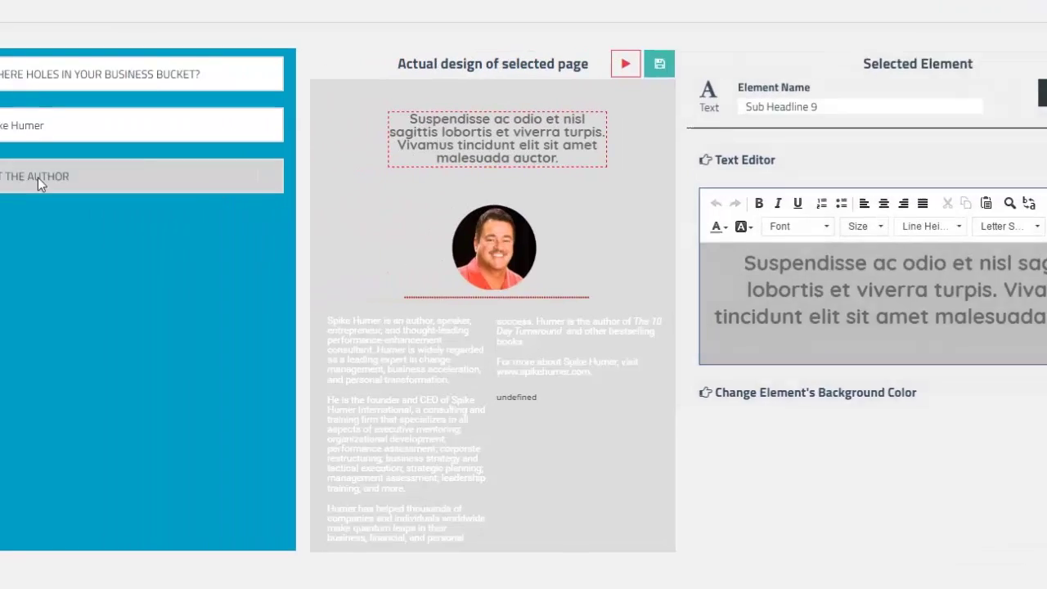
pyautogui.click(157, 179)
pyautogui.click(919, 255)
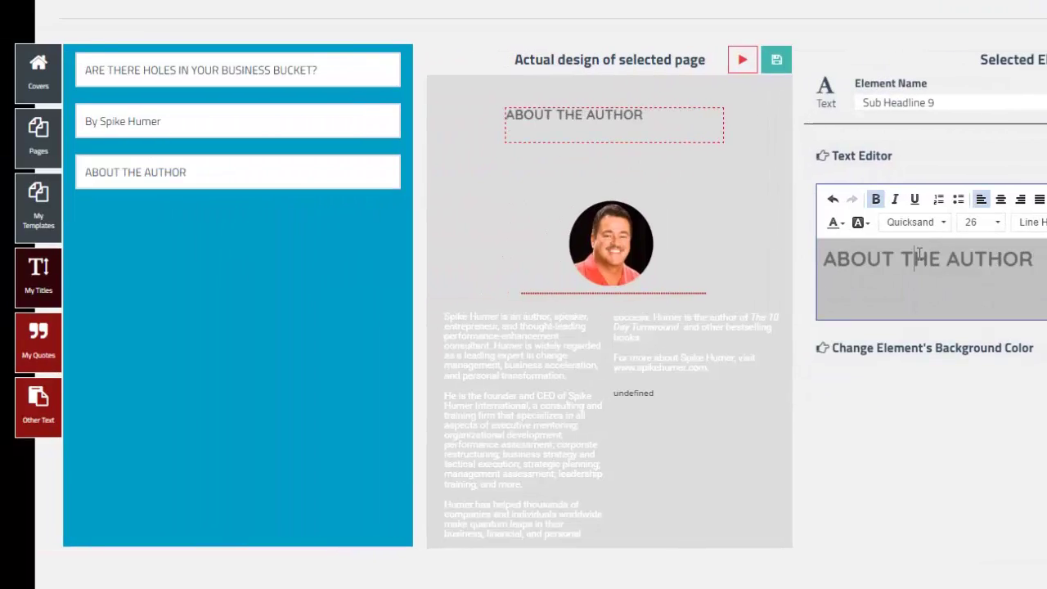
pyautogui.hotkey('ctrl', 'a')
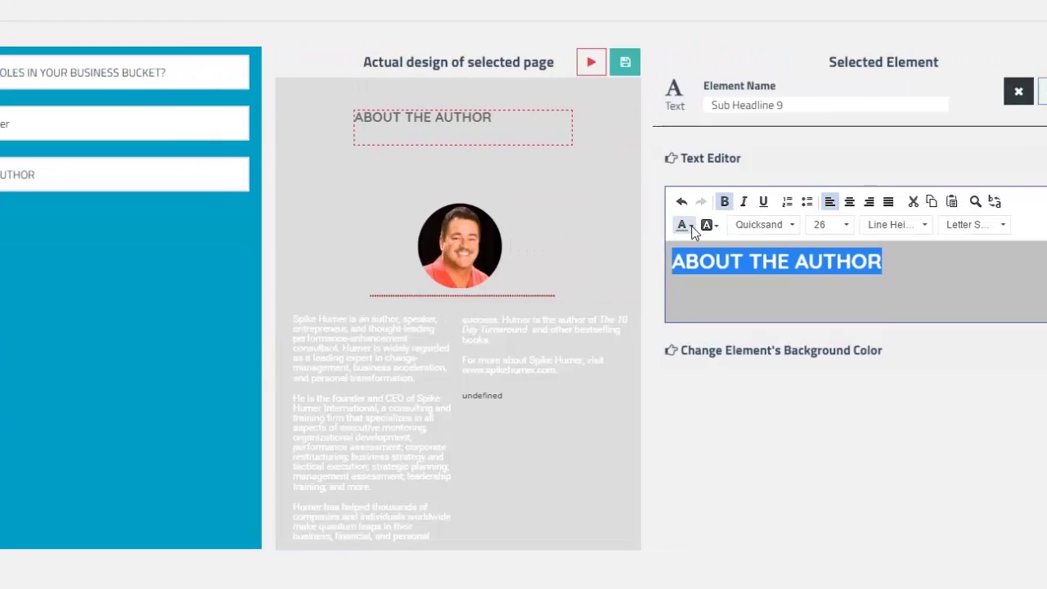
pyautogui.click(603, 229)
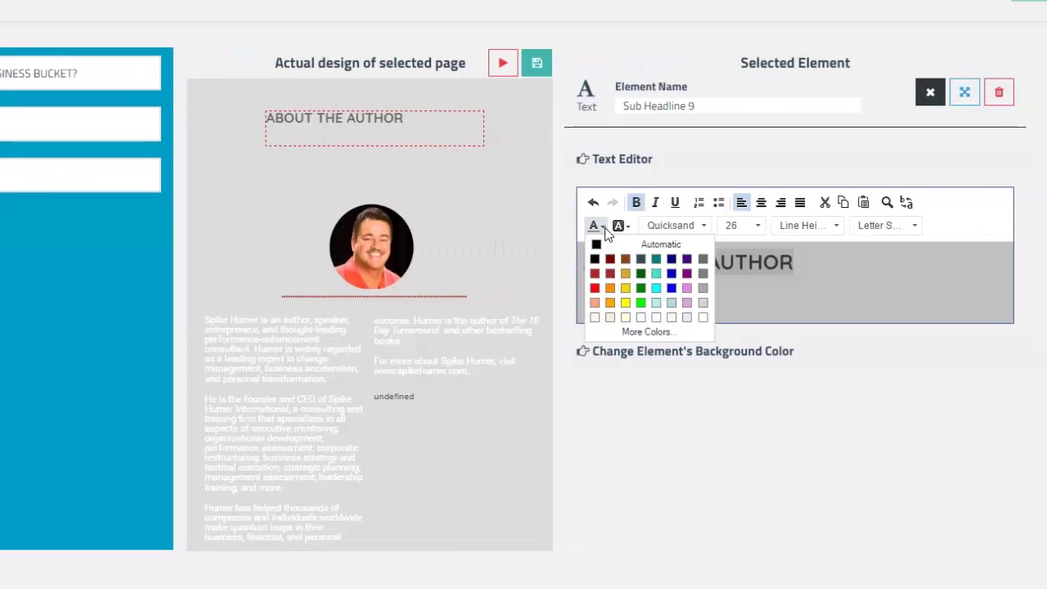
pyautogui.click(698, 314)
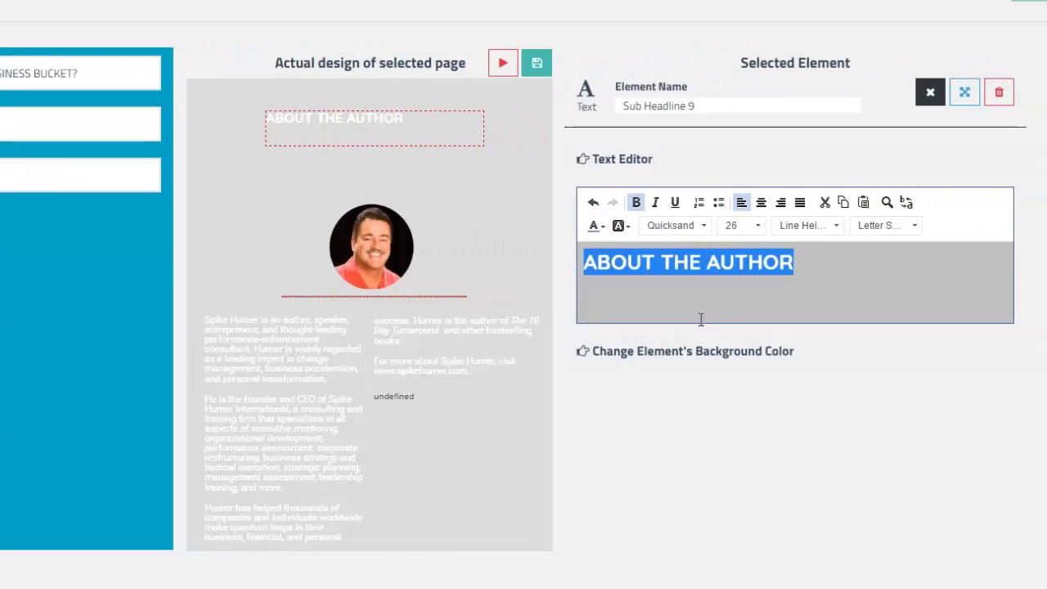
# Step: Set the "ABOUT THE AUTHOR" title to font size 45 and center it
pyautogui.click(760, 229)
pyautogui.scroll(-8, 781, 327)
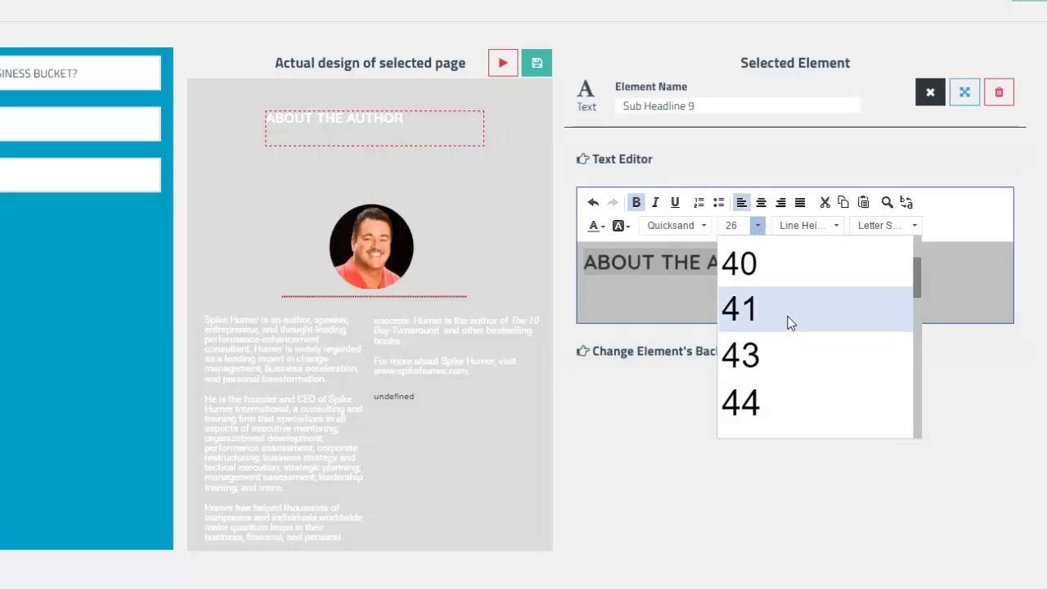
pyautogui.click(764, 368)
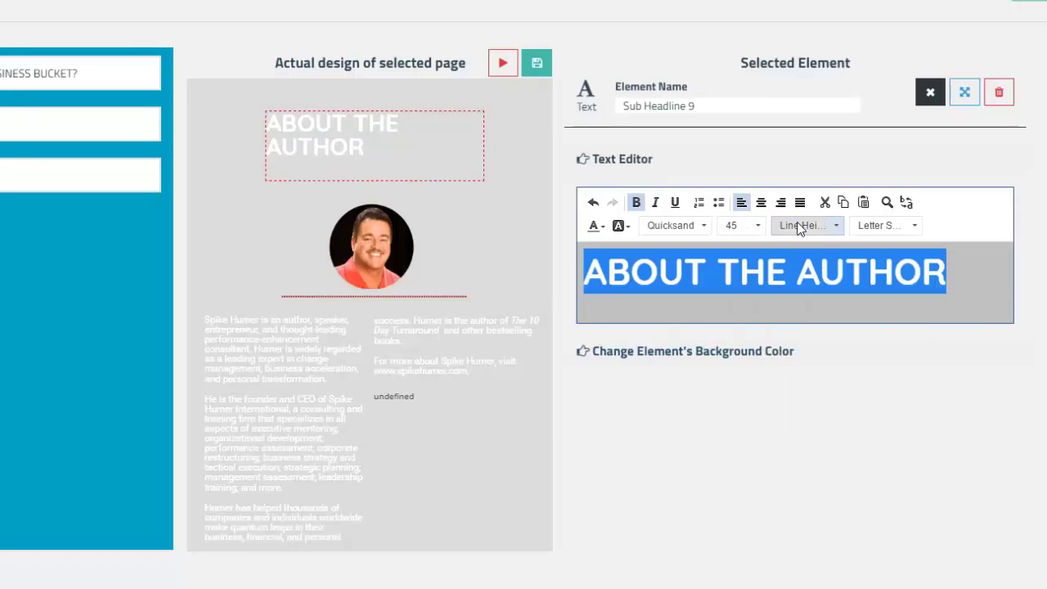
pyautogui.click(760, 204)
# Step: Widen the title box to about 588 and position it about 50 from the left and 284 from the top
pyautogui.click(964, 93)
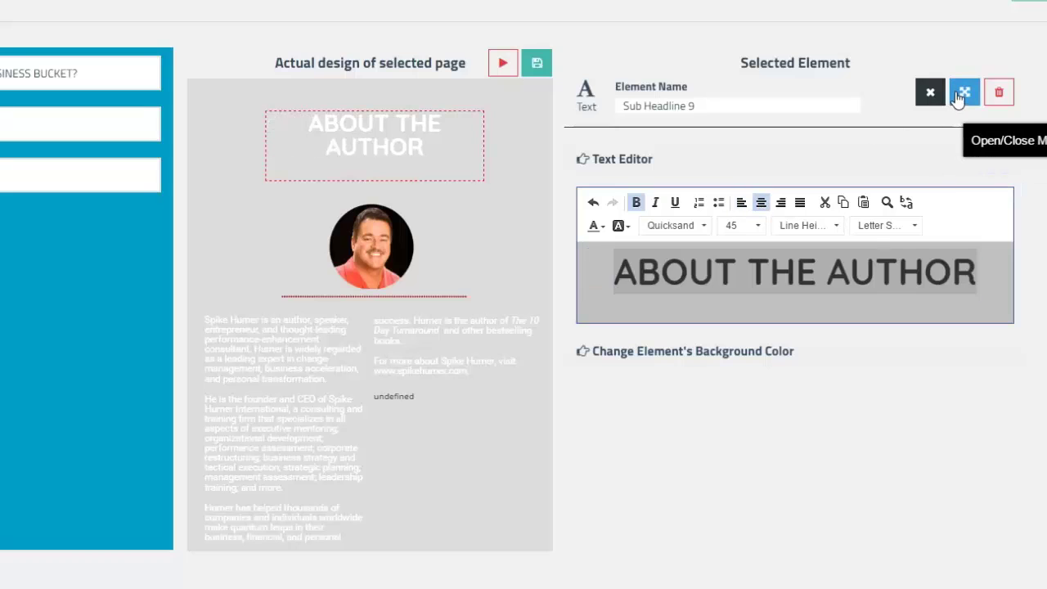
pyautogui.moveTo(689, 270); pyautogui.dragTo(717, 268)
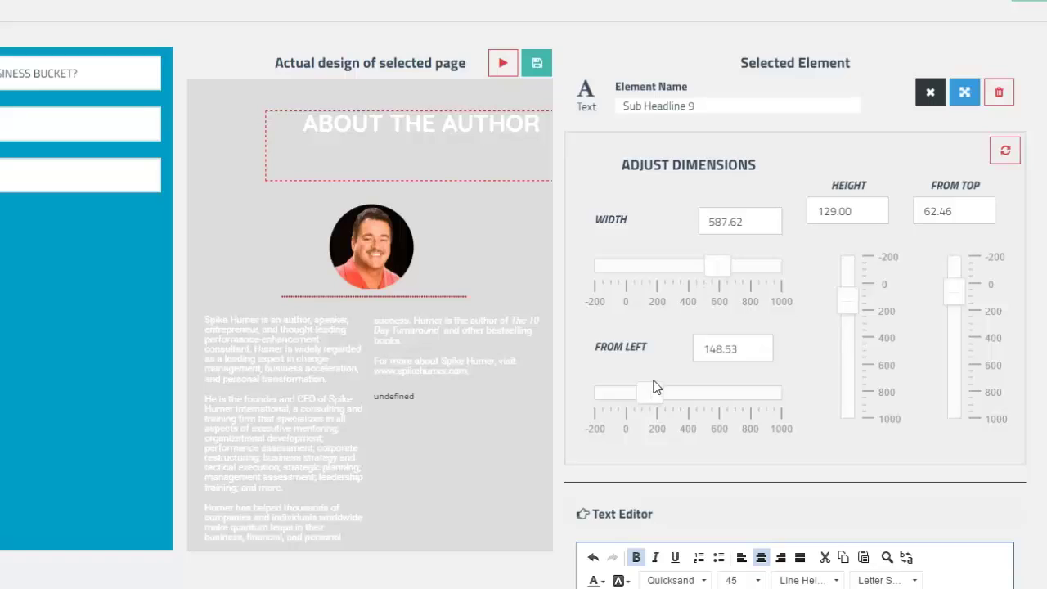
pyautogui.moveTo(648, 392); pyautogui.dragTo(639, 396)
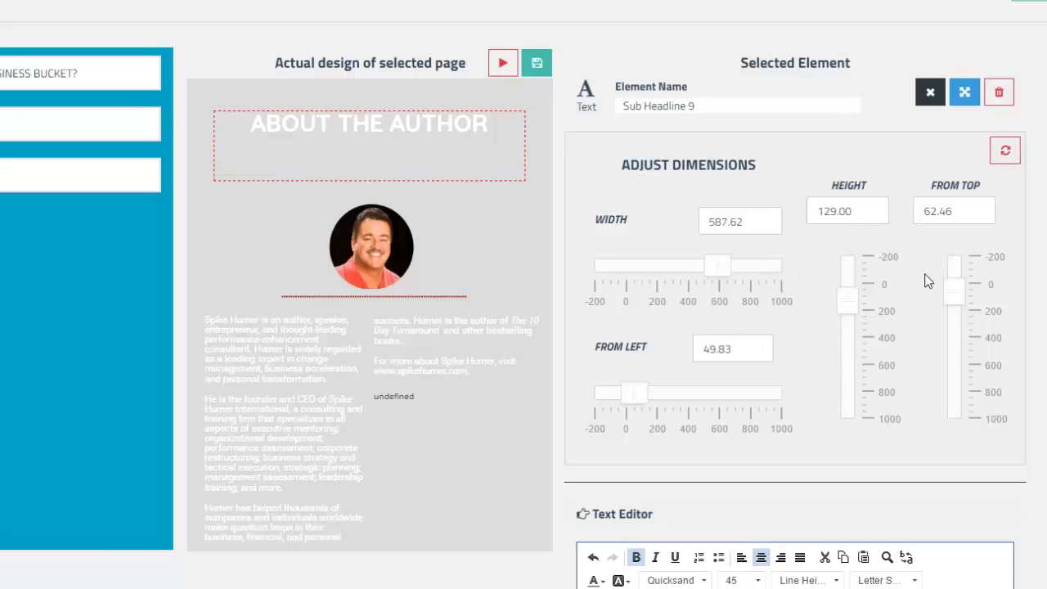
pyautogui.moveTo(955, 298); pyautogui.dragTo(952, 323)
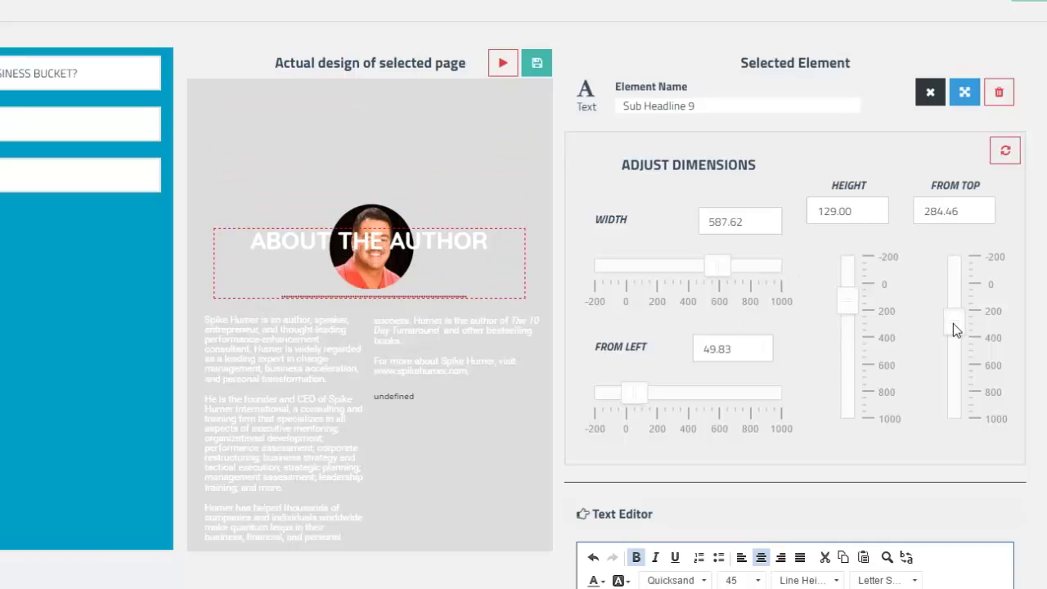
# Step: Move the round author portrait up to about 67 from the top, above the title
pyautogui.click(376, 214)
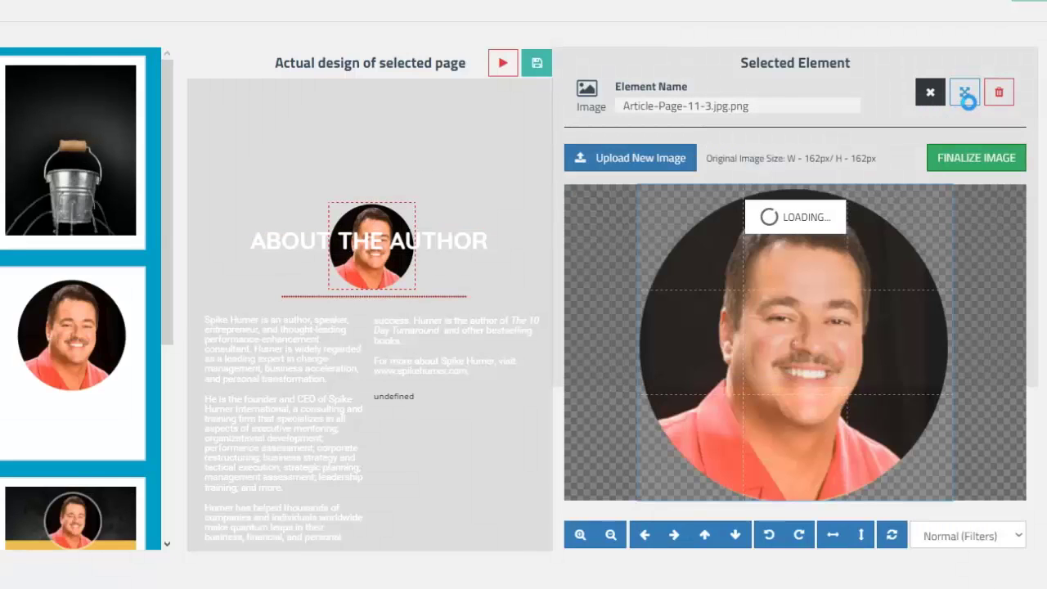
pyautogui.click(967, 98)
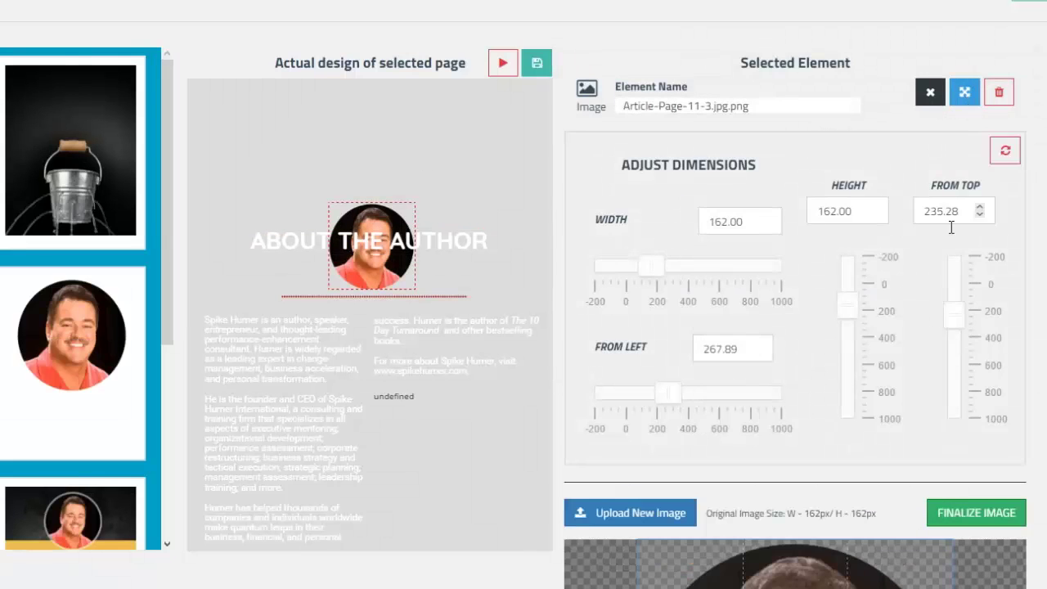
pyautogui.moveTo(950, 311); pyautogui.dragTo(947, 292)
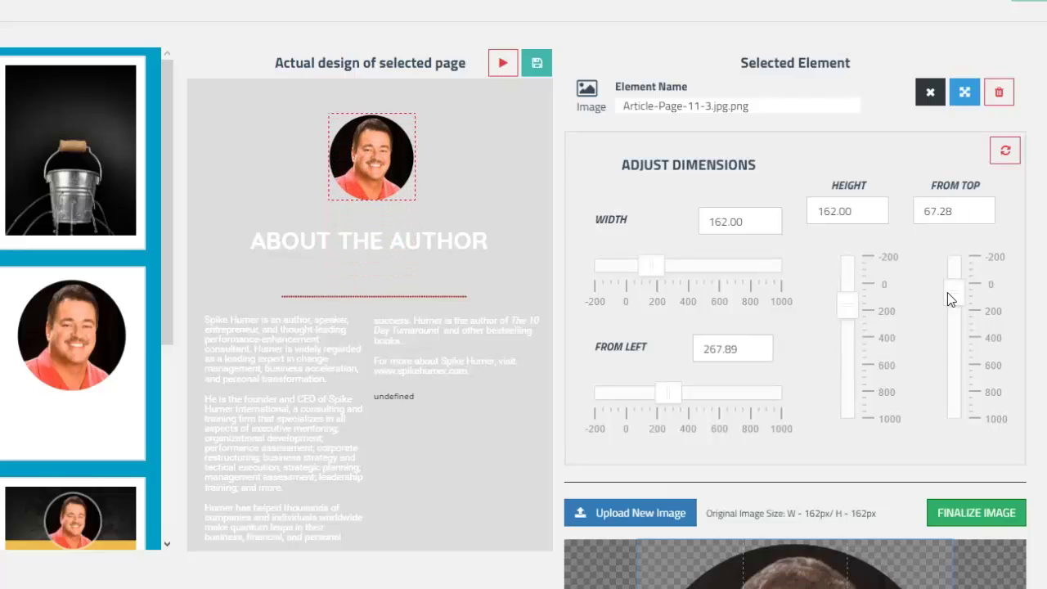
pyautogui.click(964, 92)
# Step: Change the color of the author page's gray background square to black
pyautogui.click(485, 188)
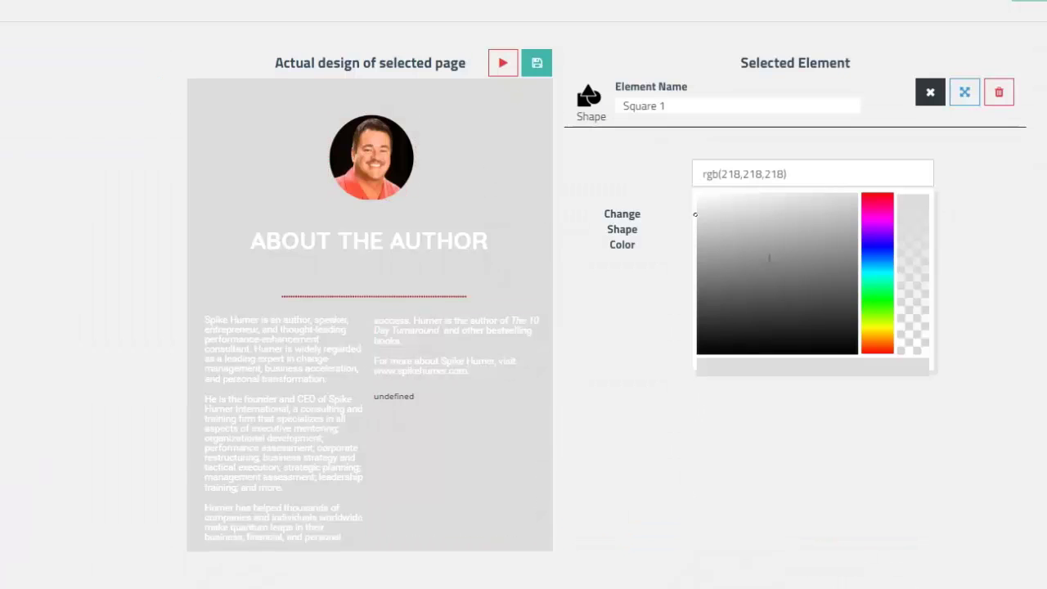
pyautogui.moveTo(768, 258); pyautogui.dragTo(679, 368)
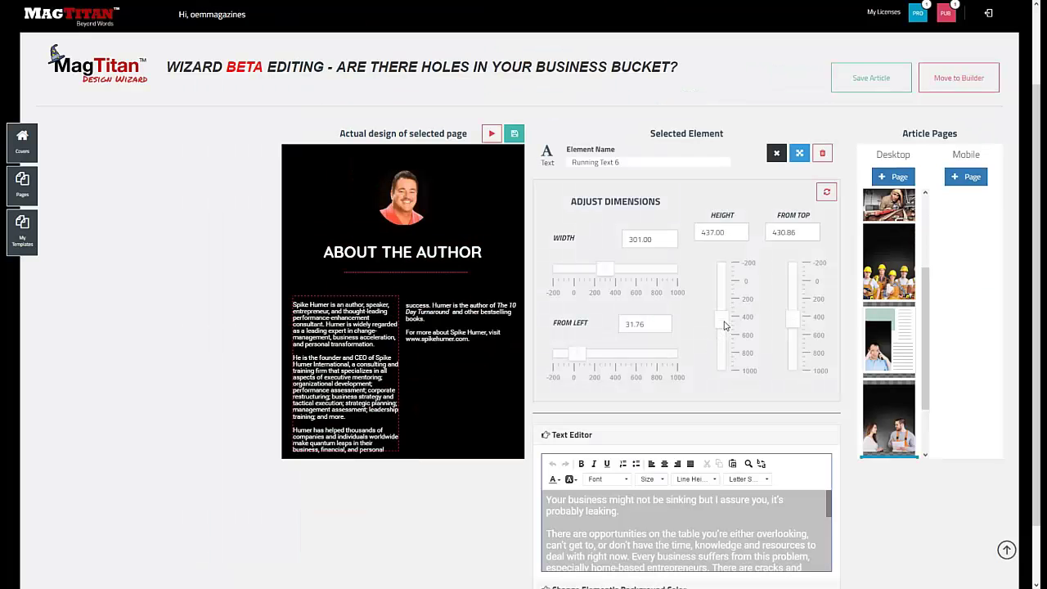
# Step: Shorten the first biography text column and lower it to line up with the second, and save the article
pyautogui.moveTo(724, 324); pyautogui.dragTo(719, 318)
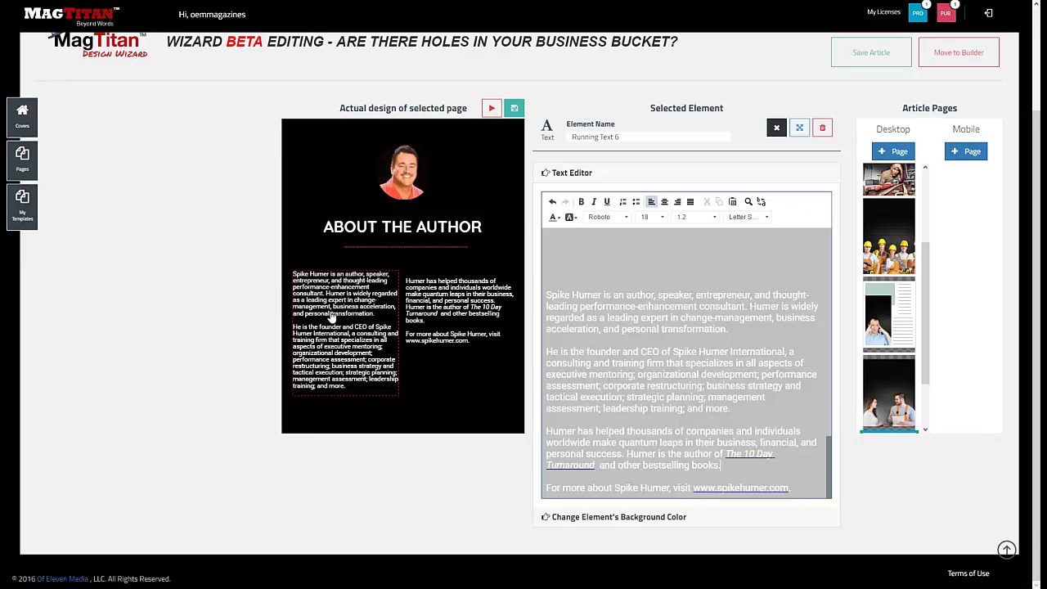
pyautogui.click(330, 317)
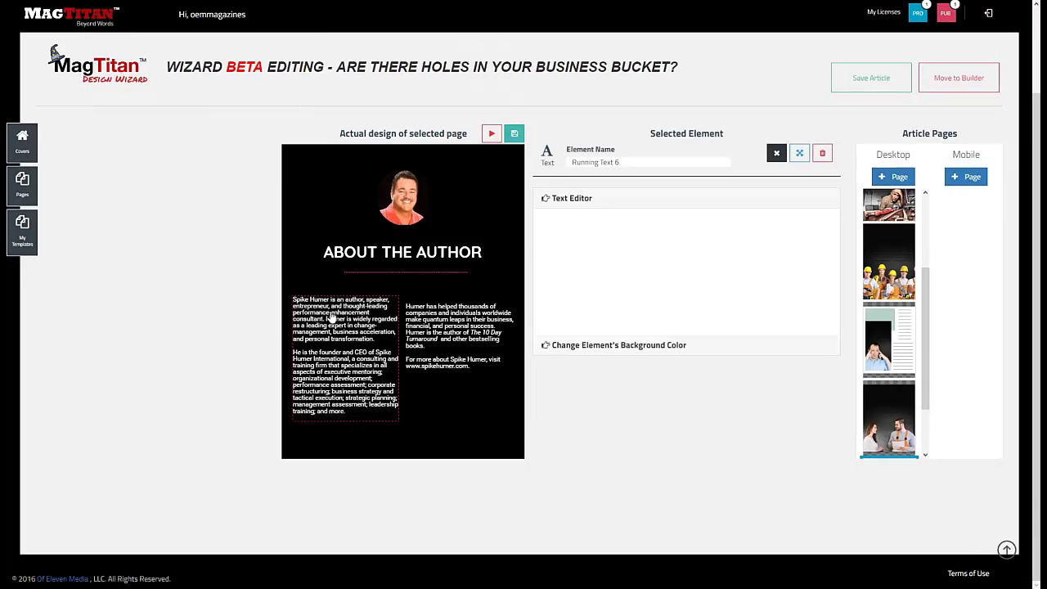
pyautogui.click(801, 156)
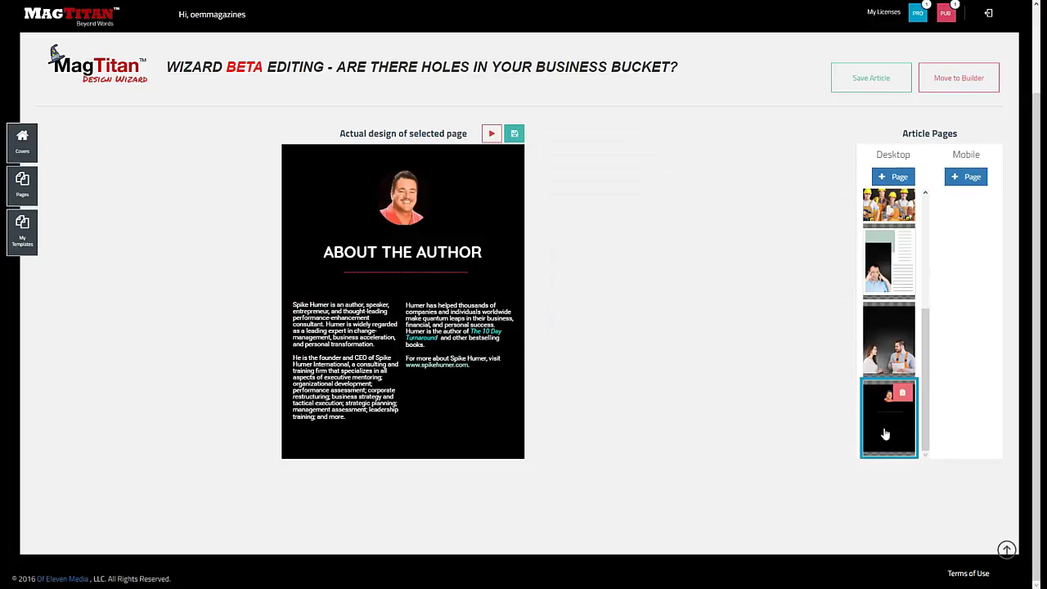
pyautogui.click(871, 86)
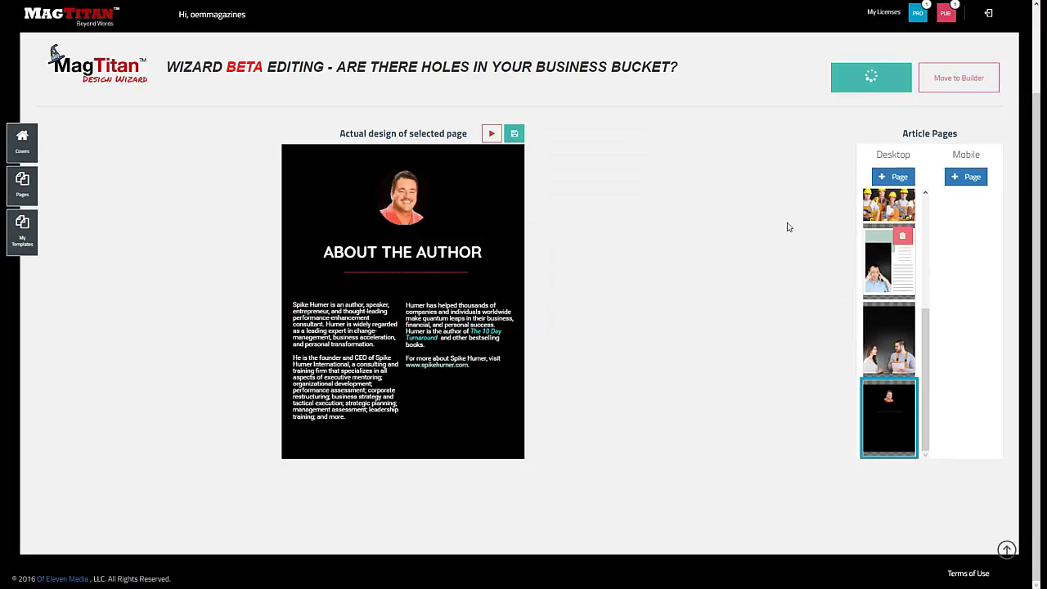